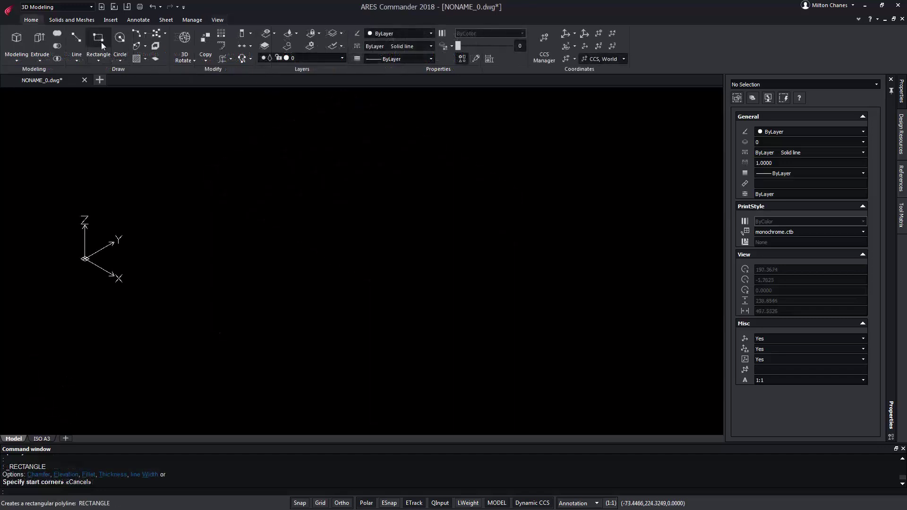
Draw a base rectangle and extrude it into a box solid.
left_click(101, 42)
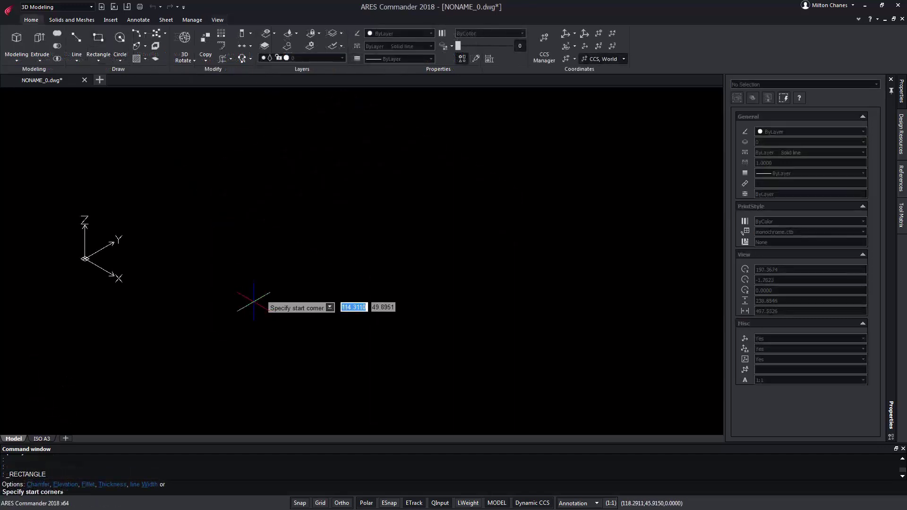
left_click(255, 323)
left_click(303, 329)
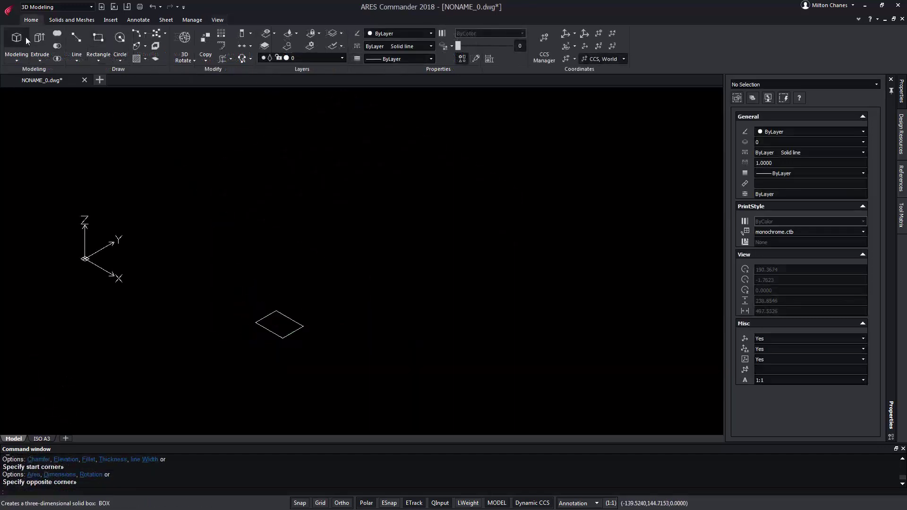
left_click(40, 38)
left_click(262, 318)
key("Return")
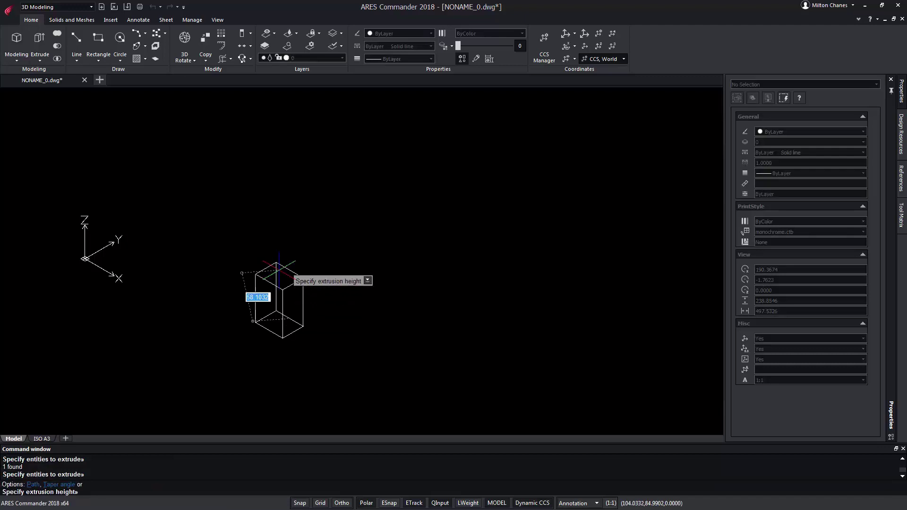
left_click(302, 183)
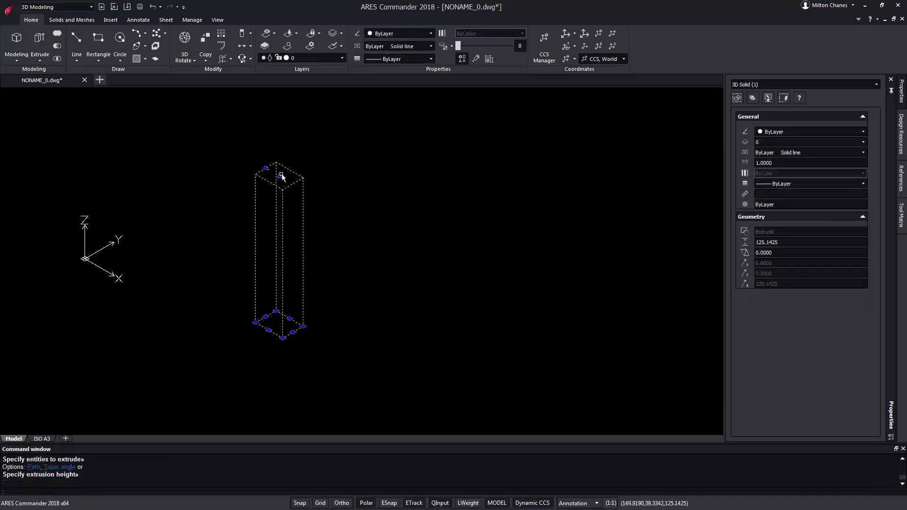
Raise the box height to 50 and edit its taper angle in Properties.
left_click(279, 177)
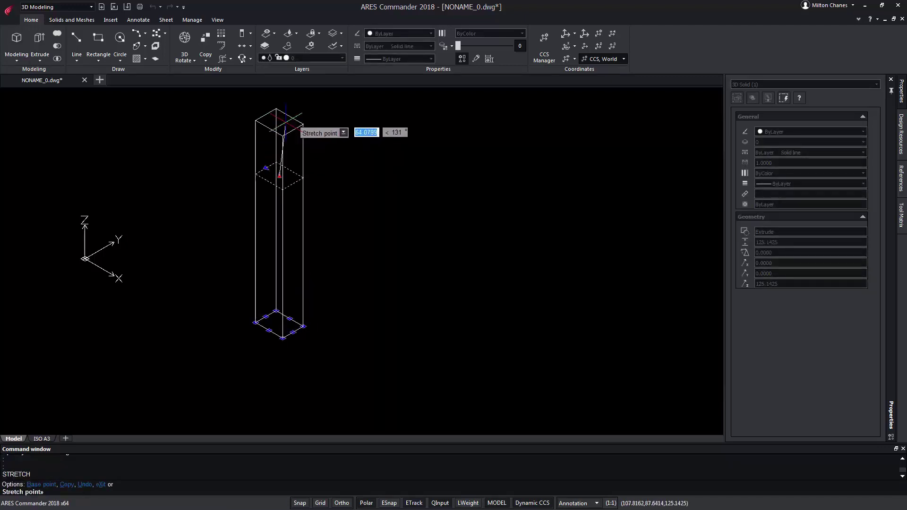
left_click(333, 137)
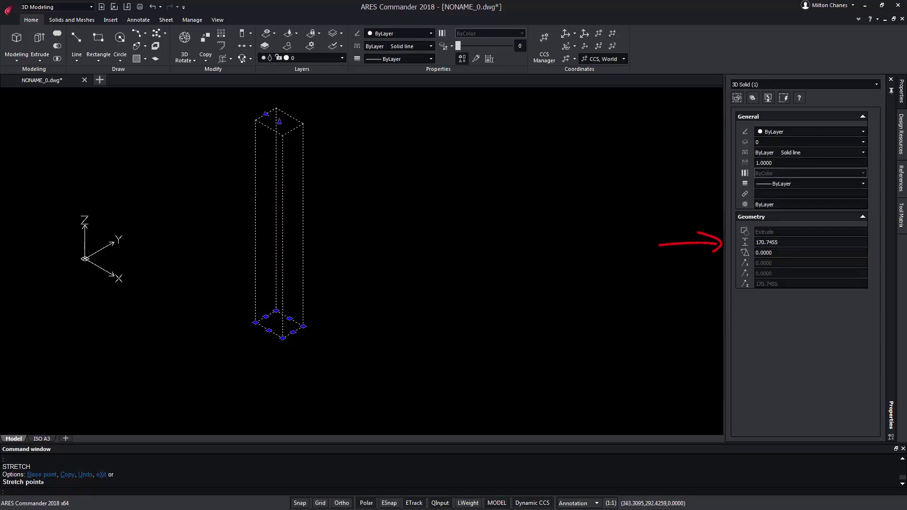
type("50")
key("Return")
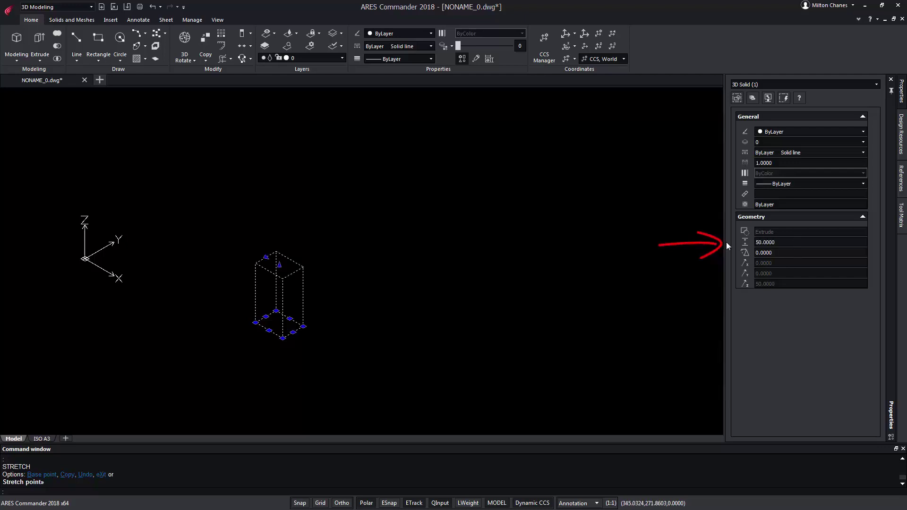
double_click(763, 252)
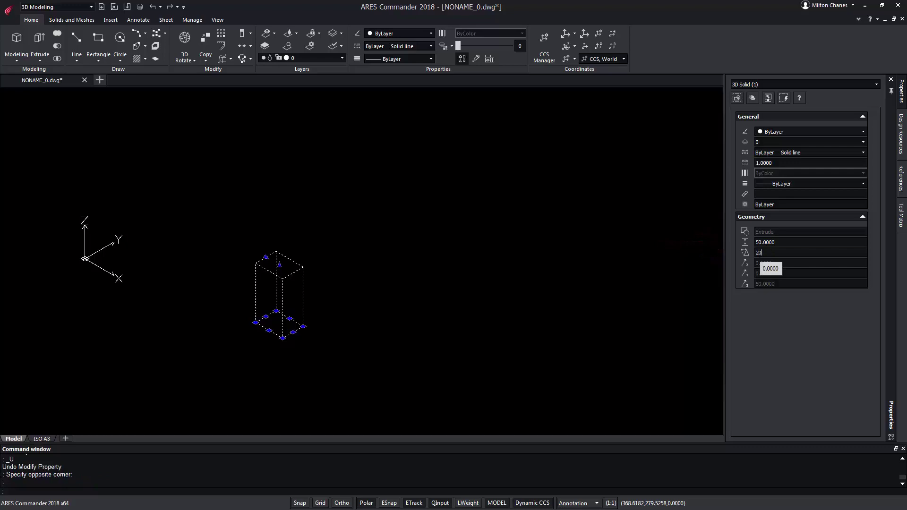
key("Return")
Delete the tapered solid and draw a small rectangle on the box's side face.
key("Delete")
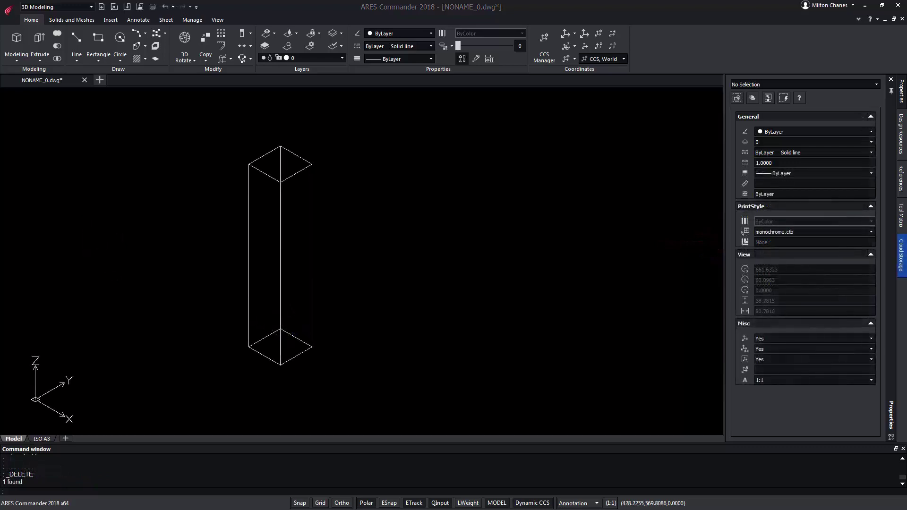
left_click(97, 39)
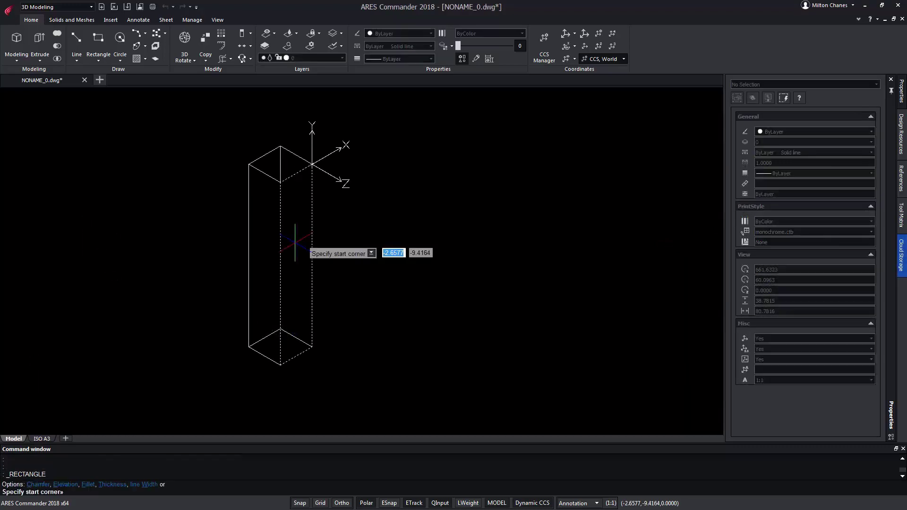
left_click(294, 242)
left_click(304, 185)
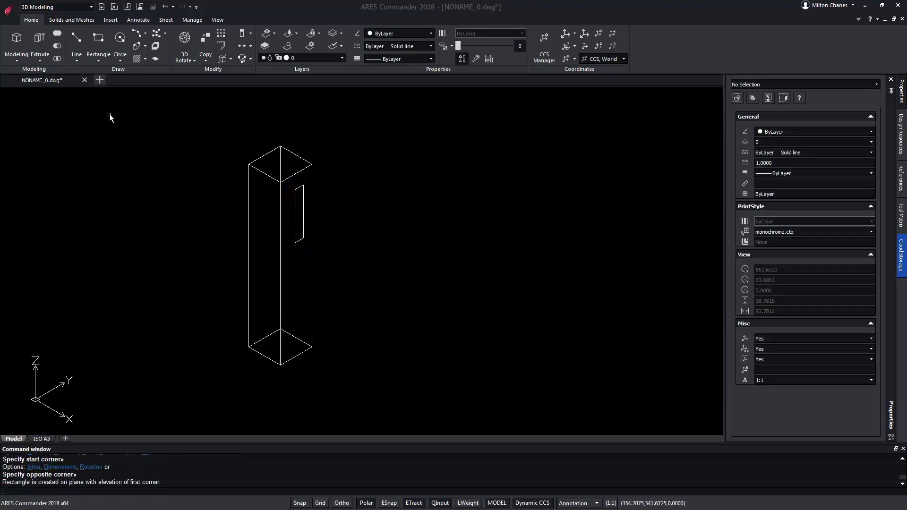
Extrude the face rectangle outward into a thin projecting block.
left_click(39, 38)
left_click(298, 211)
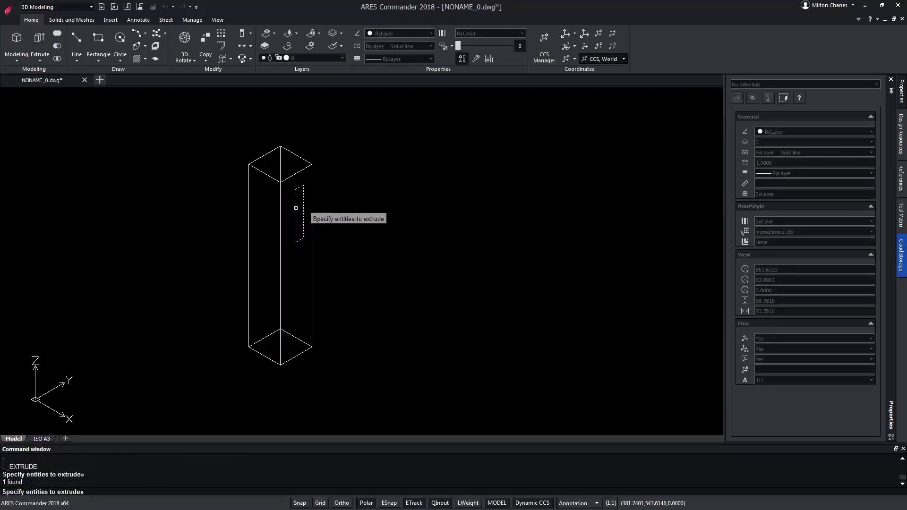
key("Return")
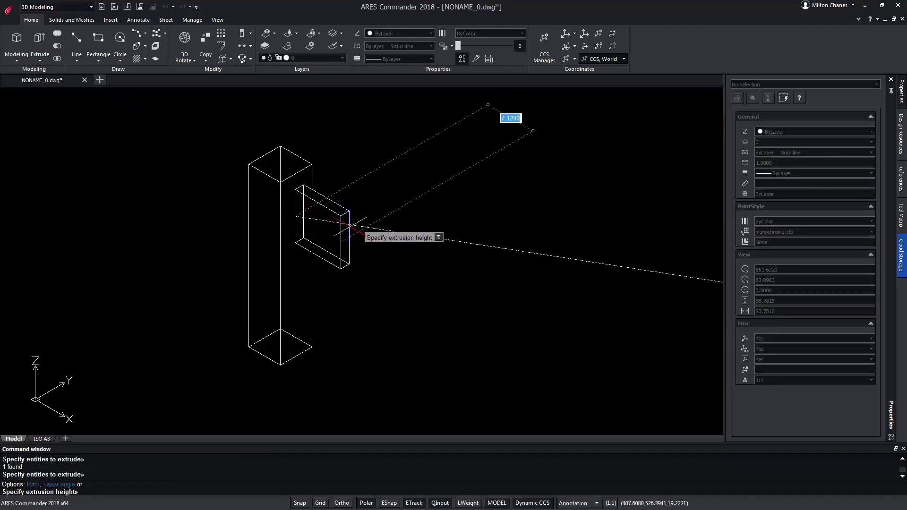
left_click(347, 227)
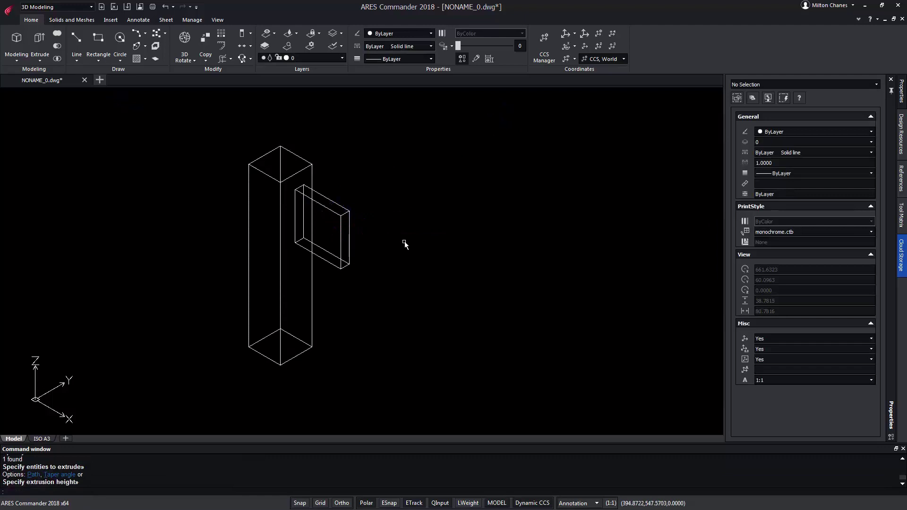
left_click(98, 38)
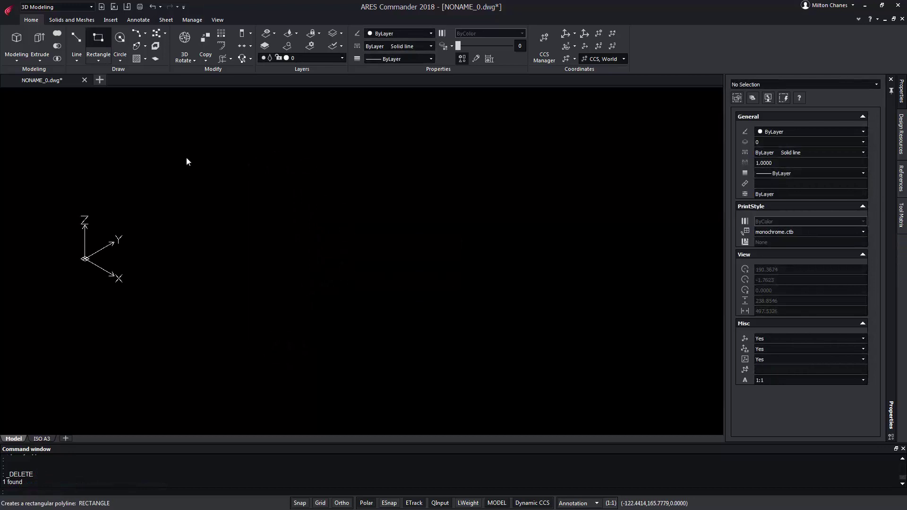
Draw a 5 by 5 rectangle and extrude it 75 units into a post.
left_click(226, 306)
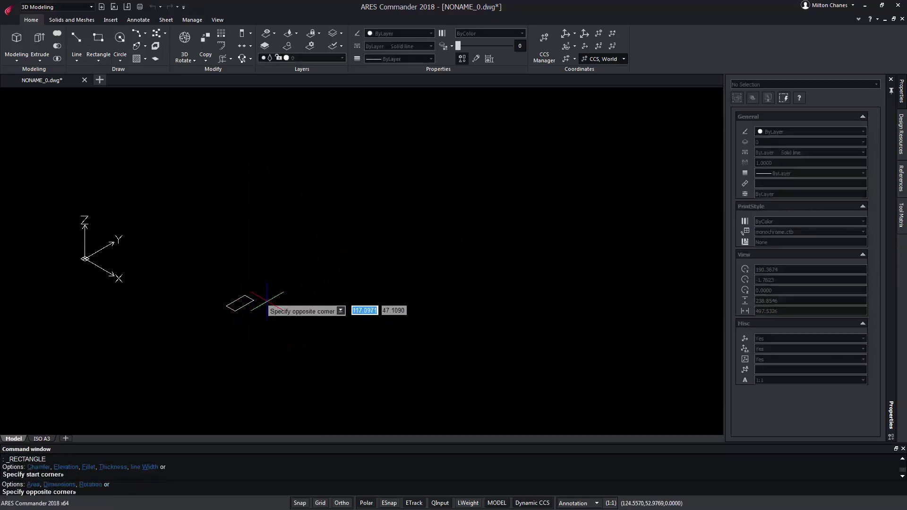
type("@")
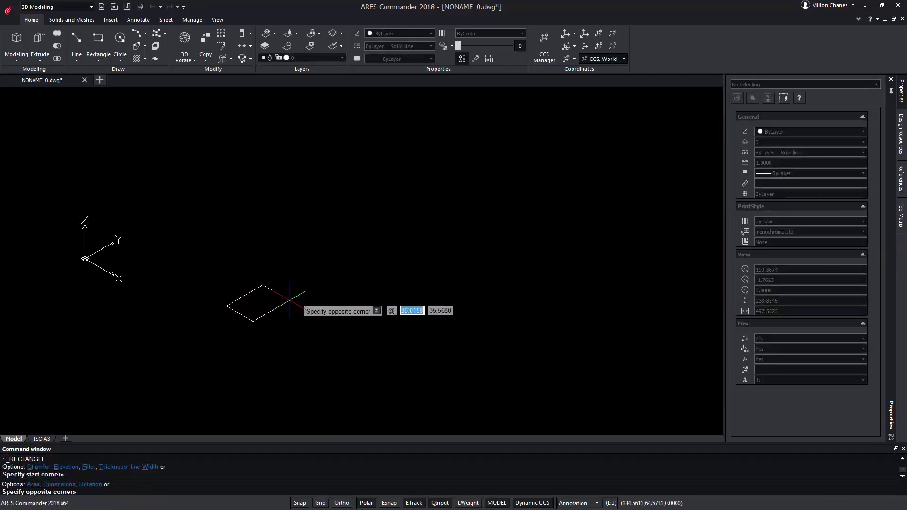
type("5")
key("Tab")
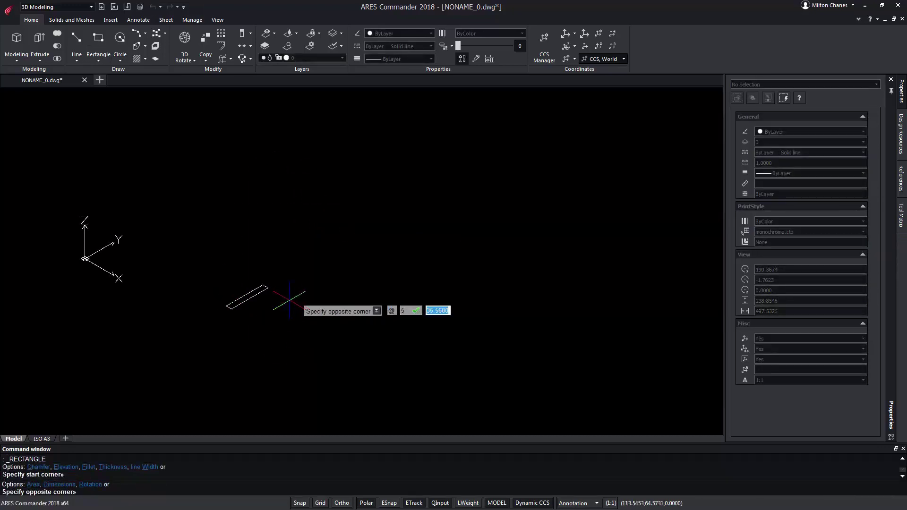
type("5")
key("Return")
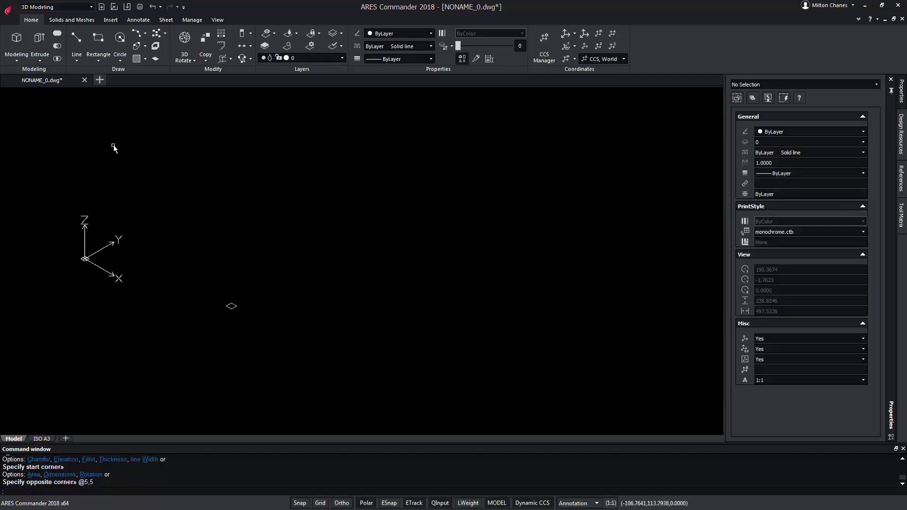
left_click(40, 42)
left_click_drag(213, 268, 283, 343)
key("Return")
type("75")
key("Return")
Drag a base corner grip of the post inward to make it a thin slat.
scroll(222, 316, "up", 5)
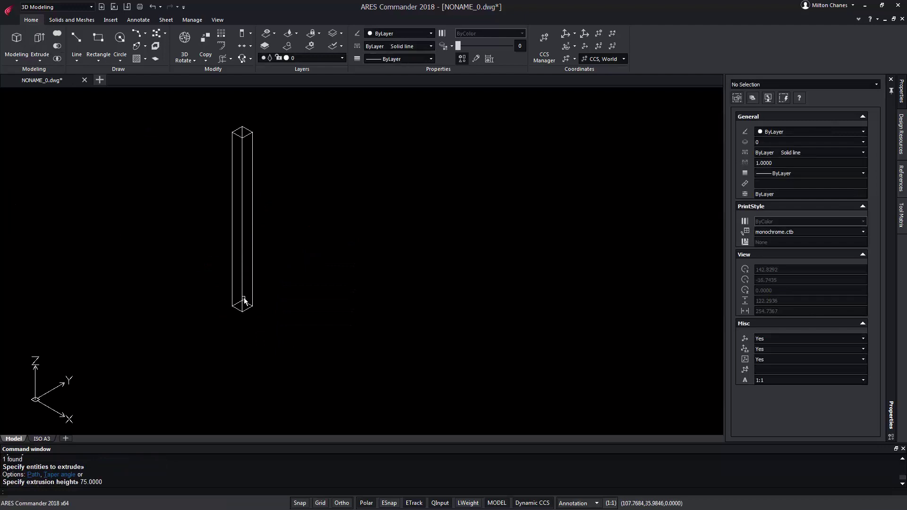
scroll(231, 321, "up", 4)
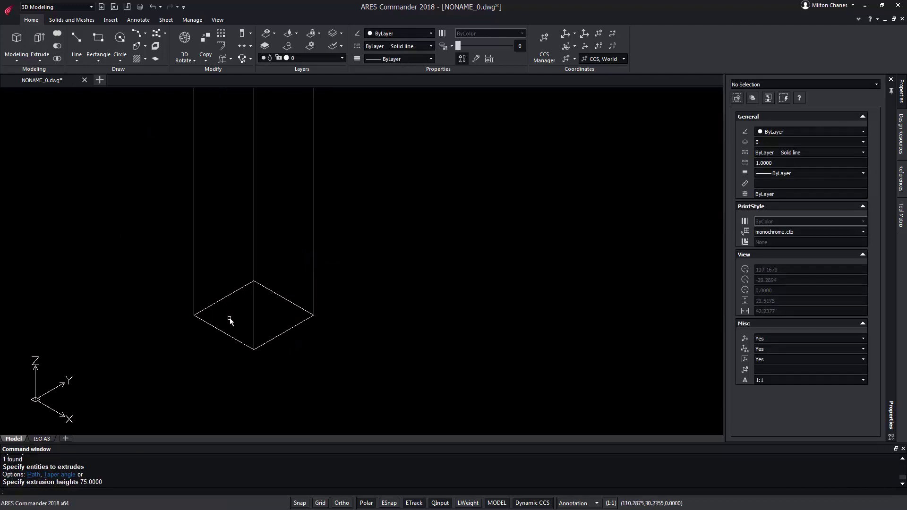
left_click(299, 307)
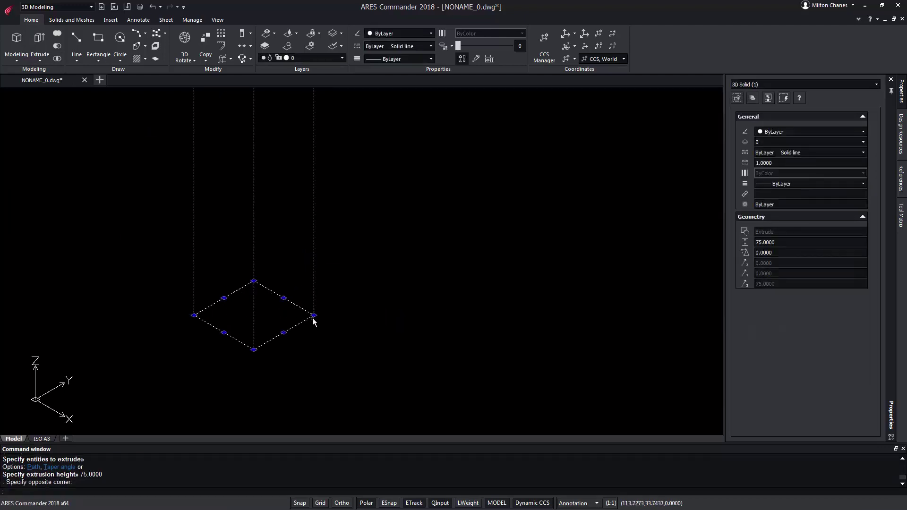
left_click(314, 315)
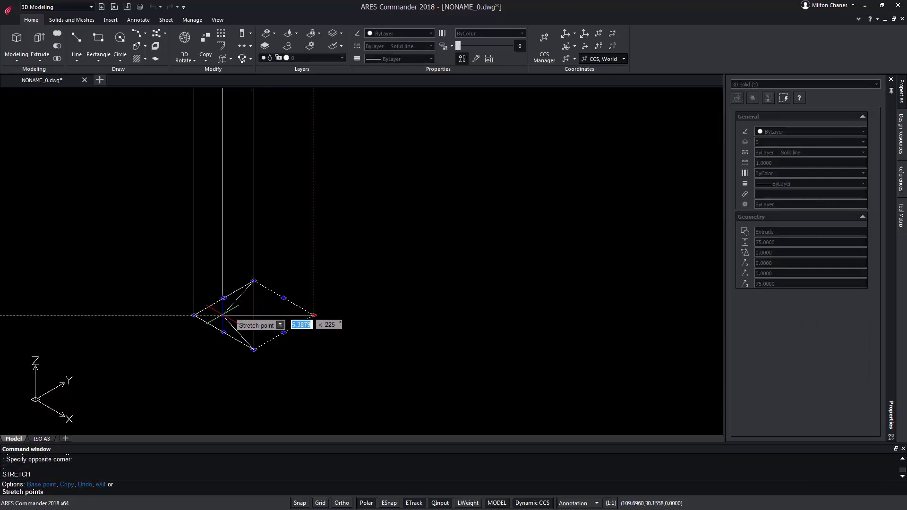
left_click(222, 314)
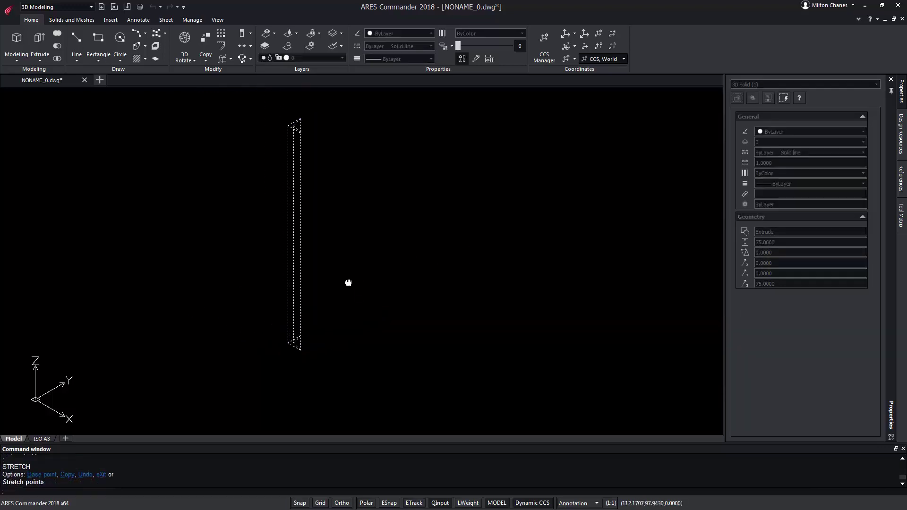
In Top view, mirror the triangular outline about a line through an edge midpoint.
left_click(216, 20)
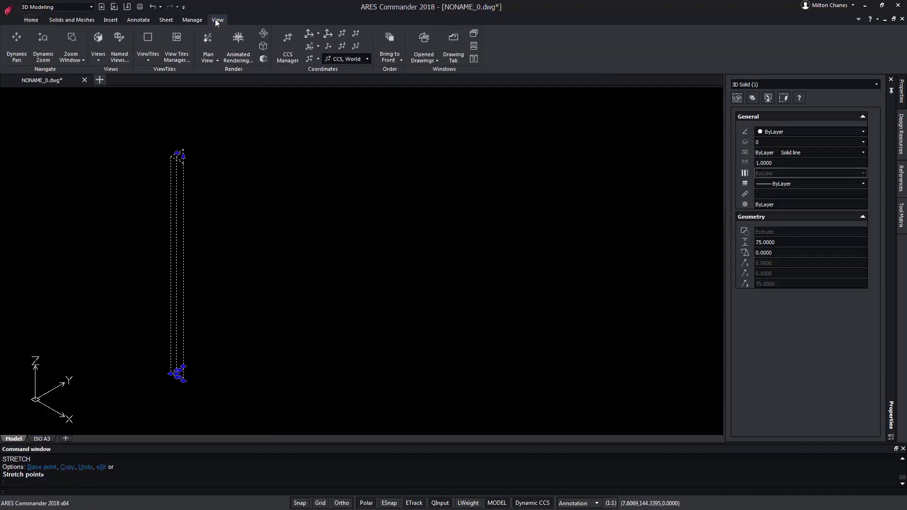
left_click(99, 57)
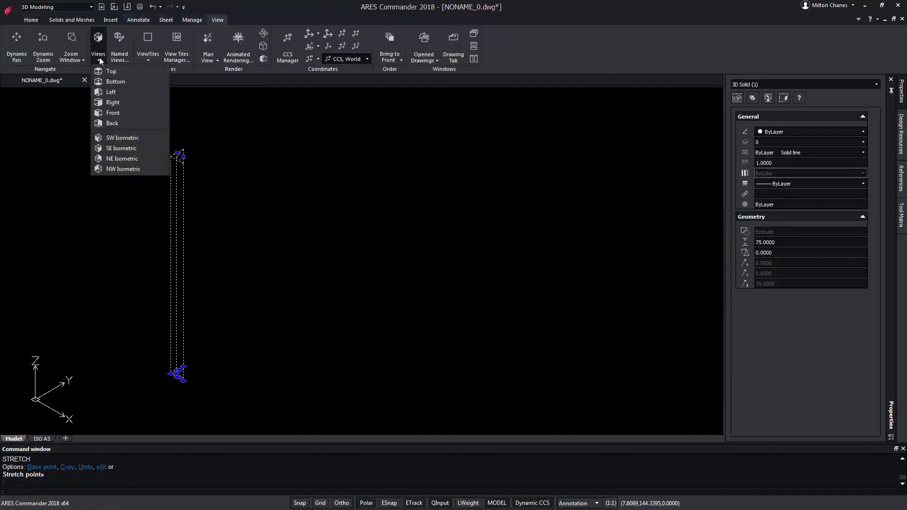
left_click(107, 78)
left_click(206, 60)
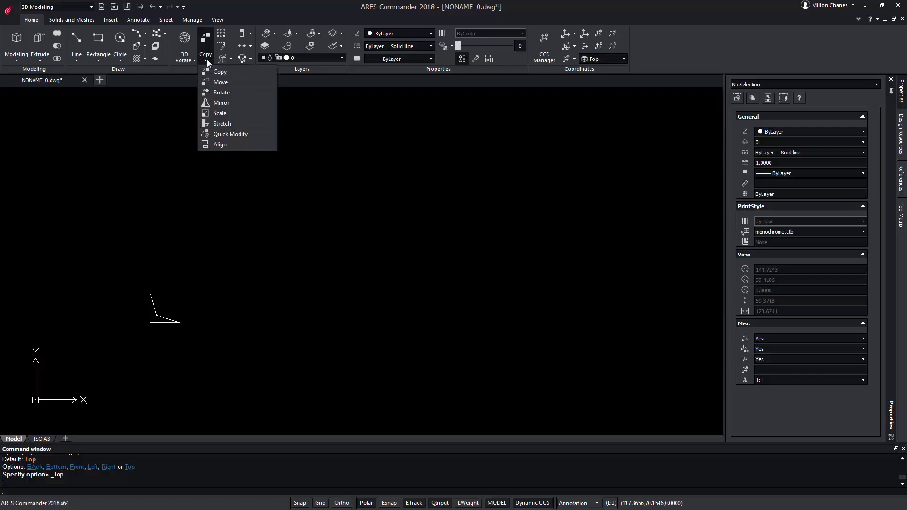
left_click(208, 103)
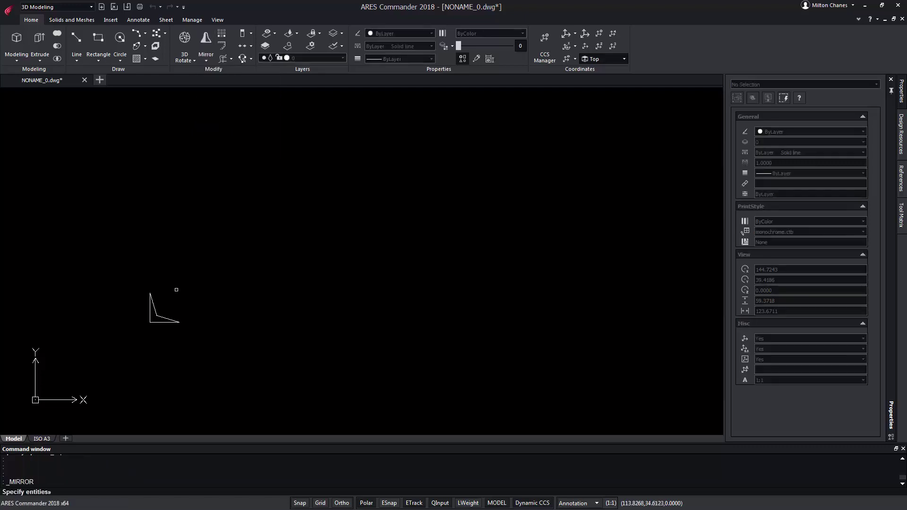
left_click(157, 323)
key("Return")
right_click(162, 323, "shift")
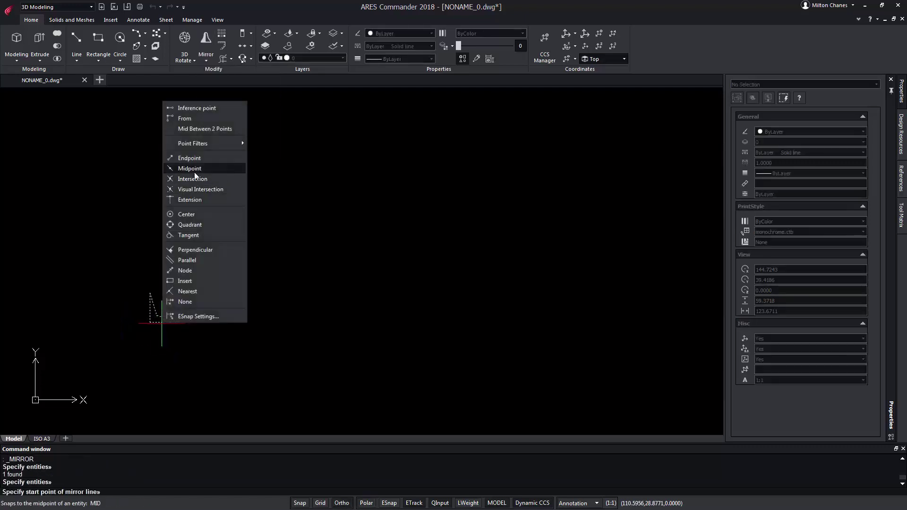
left_click(196, 176)
left_click(161, 323)
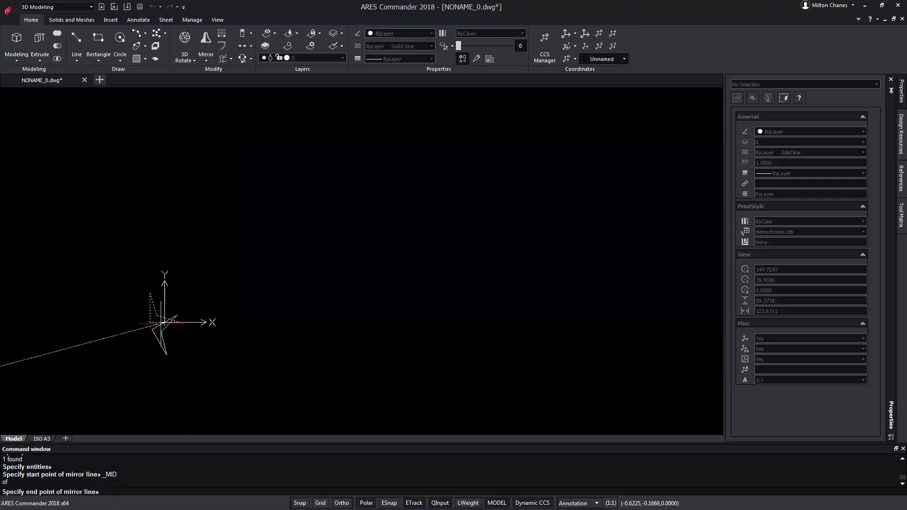
left_click(165, 348)
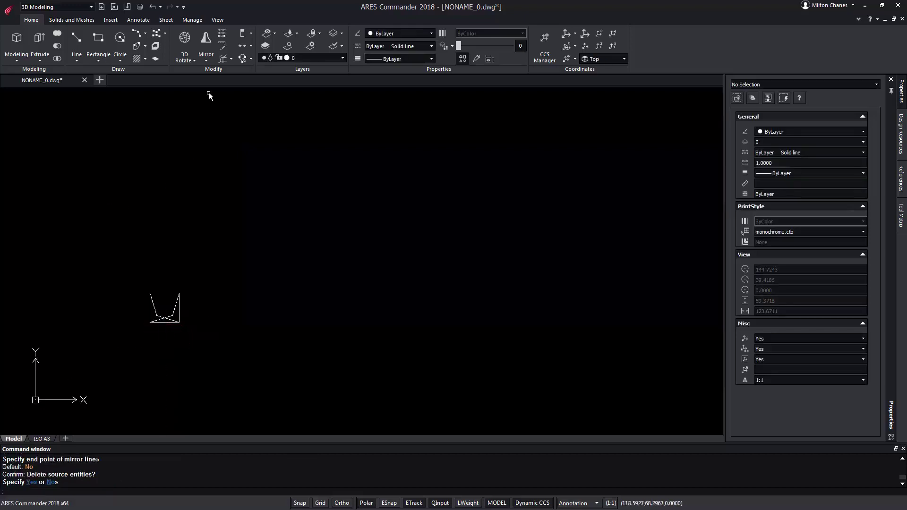
Move one of the two leg outlines 90 units to the right.
left_click(206, 61)
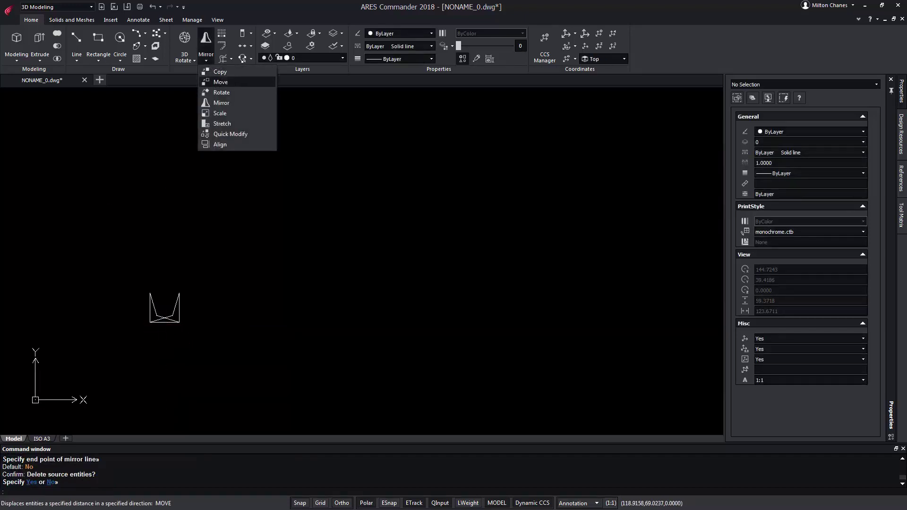
left_click(214, 71)
left_click(170, 315)
key("Return")
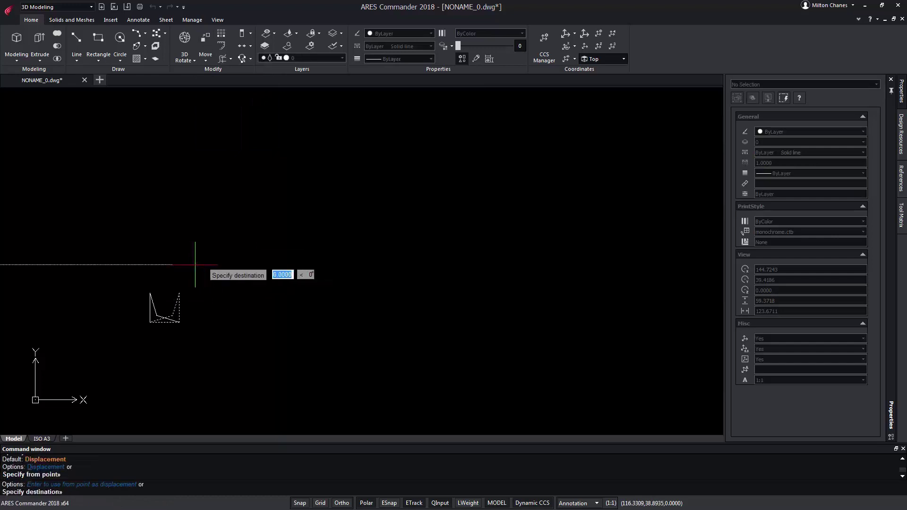
left_click(195, 264)
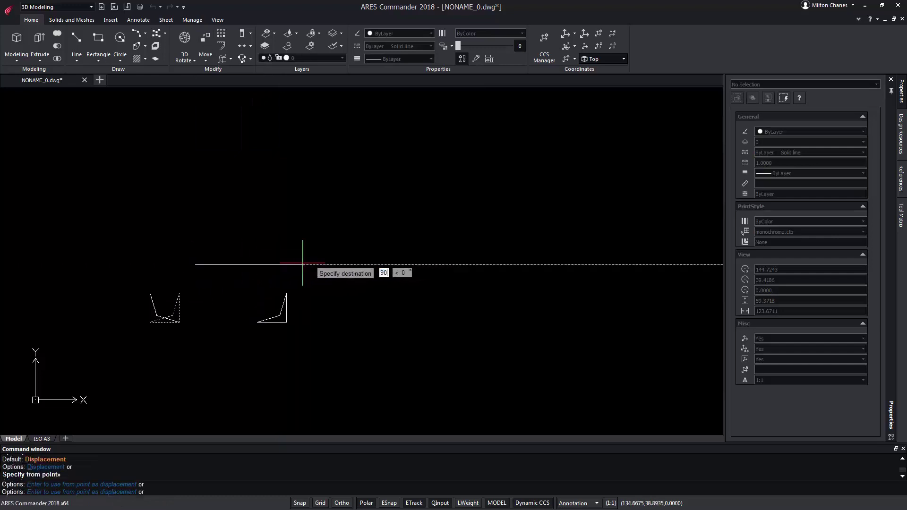
key("Return")
scroll(303, 263, "down", 3)
Mirror both leg outlines about a horizontal line through the midpoint, keeping the originals.
left_click(206, 61)
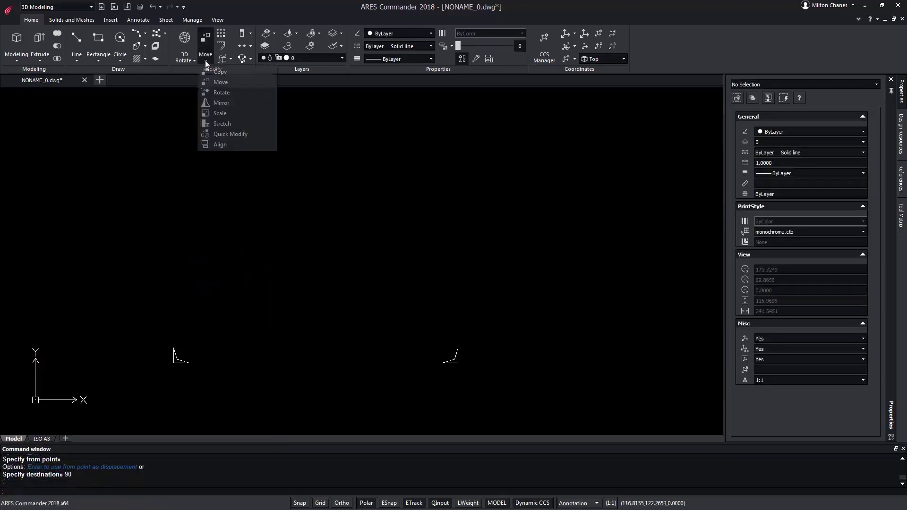
left_click(219, 103)
left_click(132, 313)
left_click(534, 404)
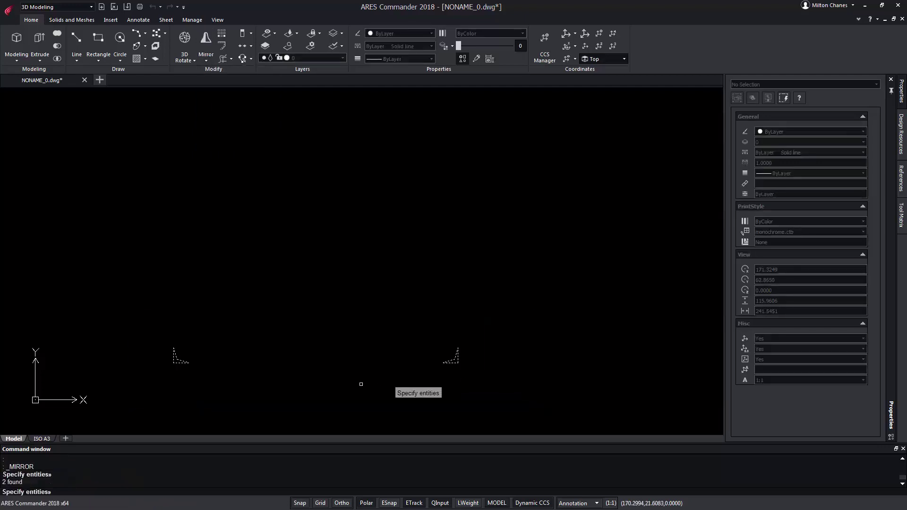
key("Return")
right_click(174, 363, "shift")
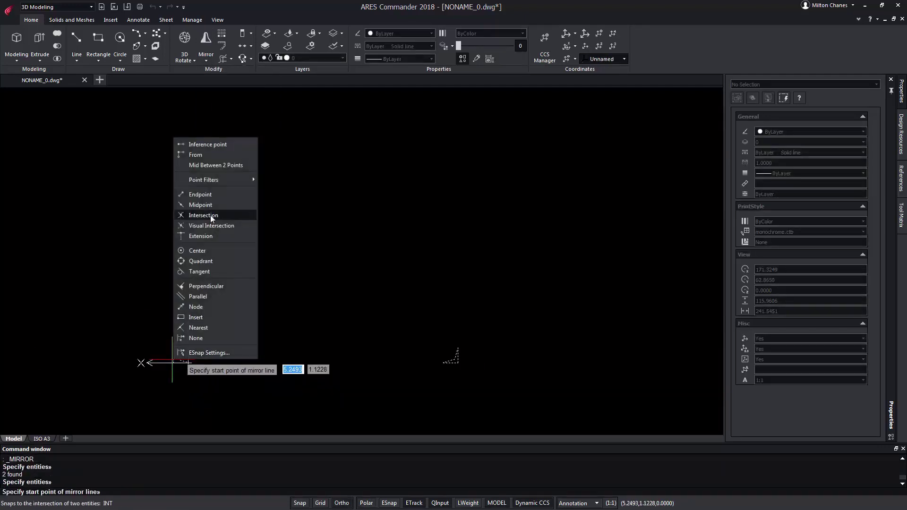
left_click(200, 204)
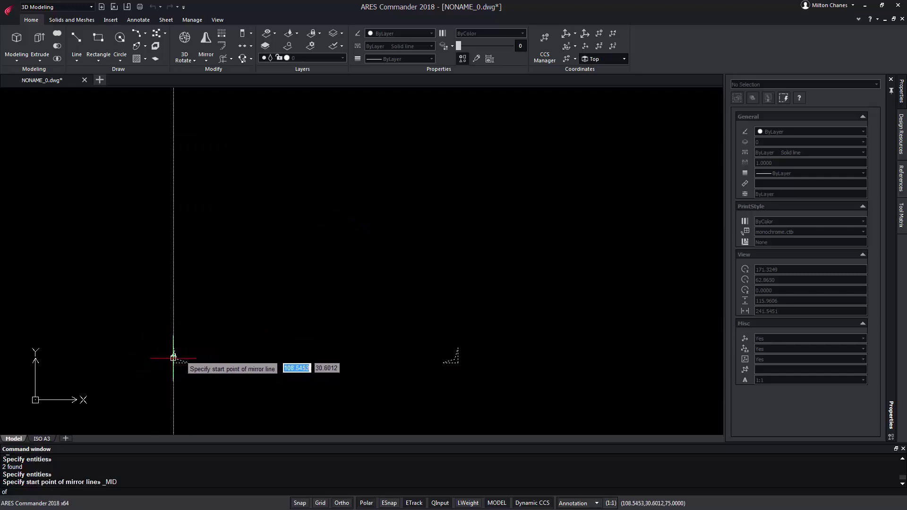
left_click(174, 358)
left_click(288, 356)
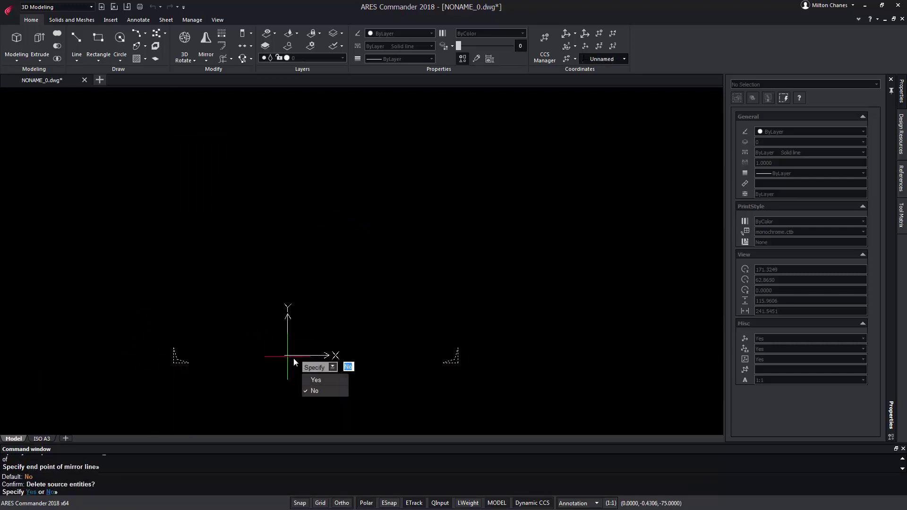
key("Return")
Move the two mirrored outlines 70 units up.
left_click(206, 61)
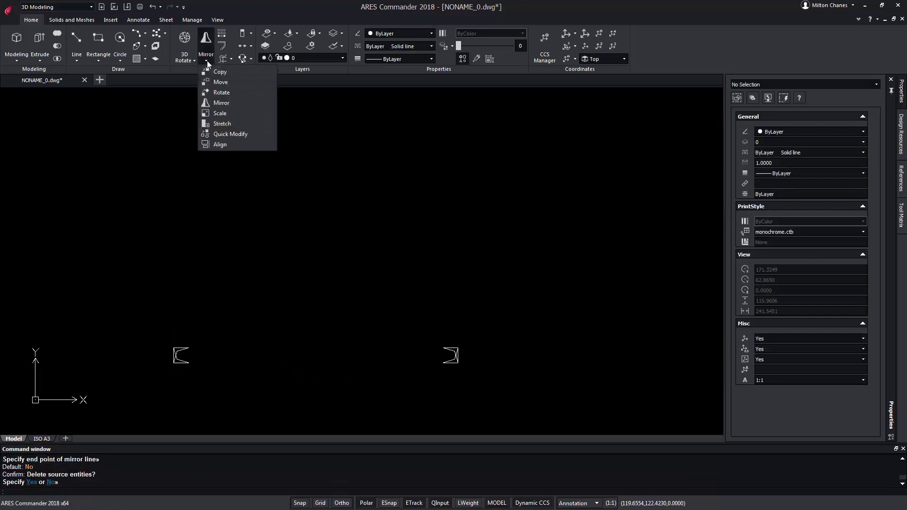
left_click(224, 80)
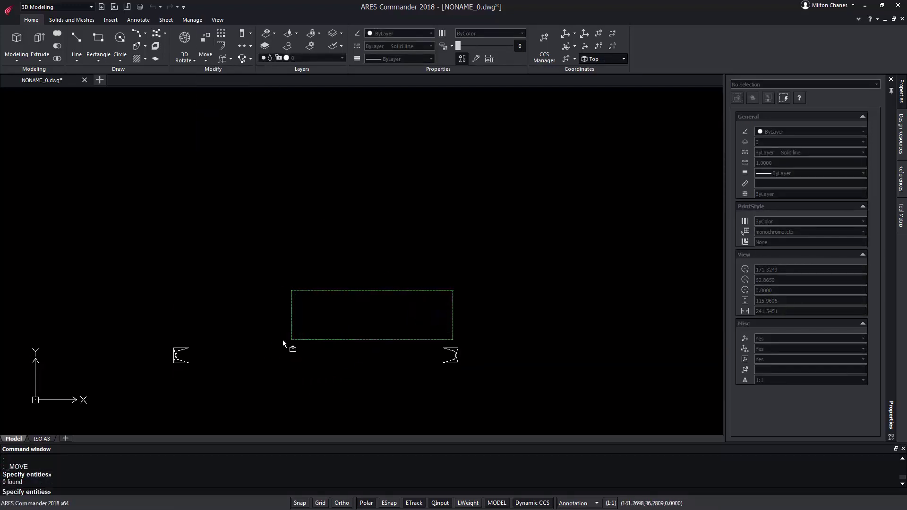
left_click(183, 351)
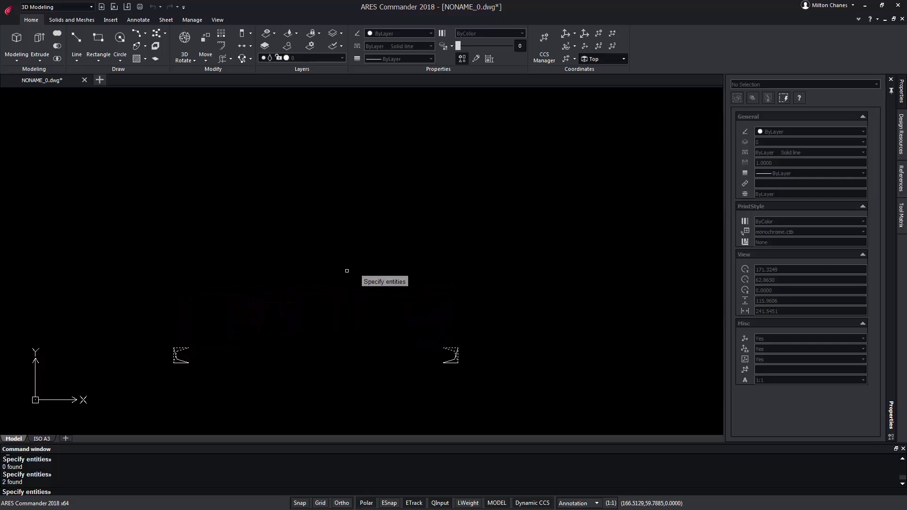
key("Return")
left_click(345, 309)
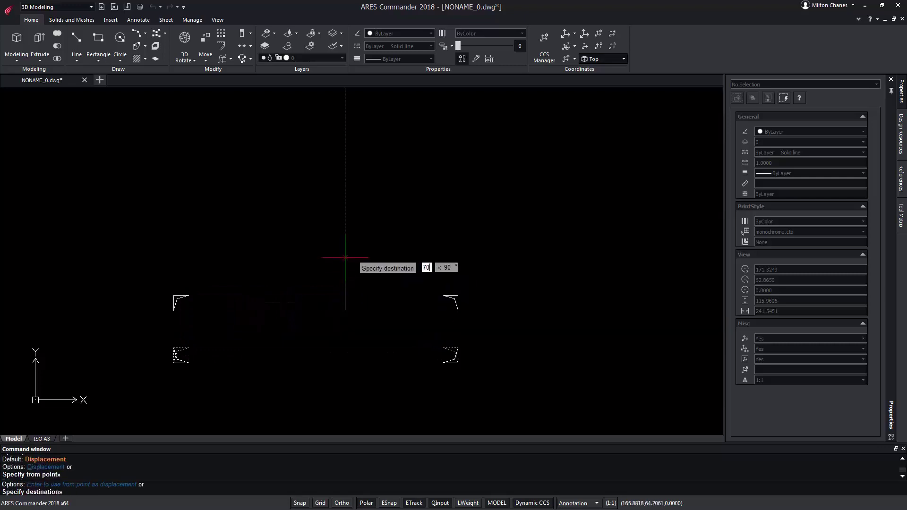
type("70")
key("Return")
left_click(218, 20)
Switch to the SE Isometric view and zoom out to see all four legs.
left_click(101, 57)
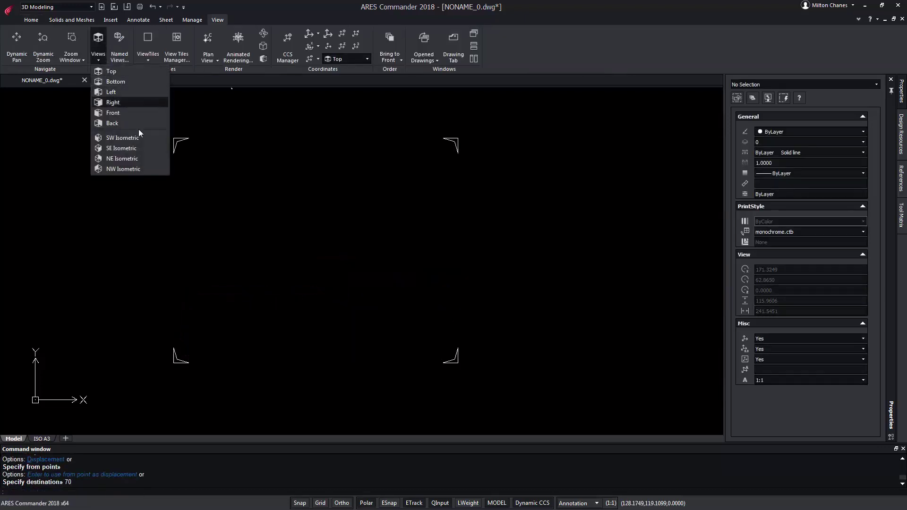
left_click(123, 148)
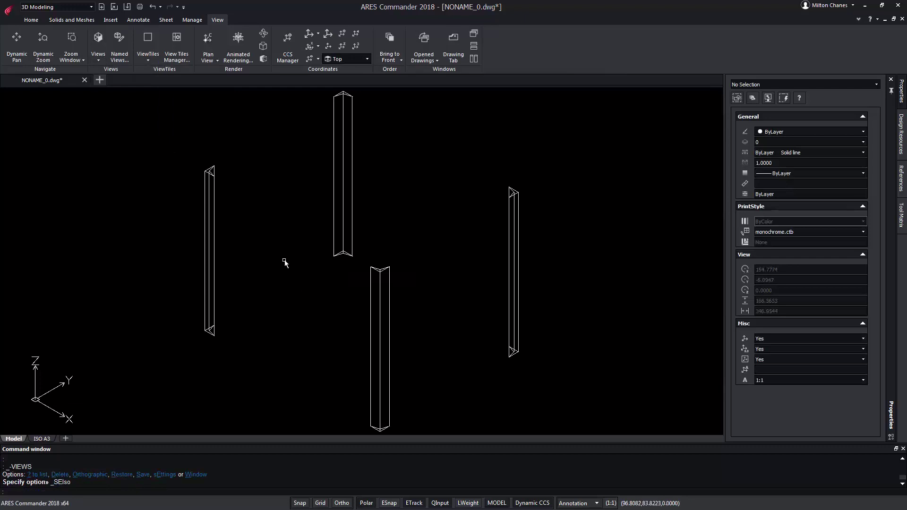
scroll(284, 262, "down", 1)
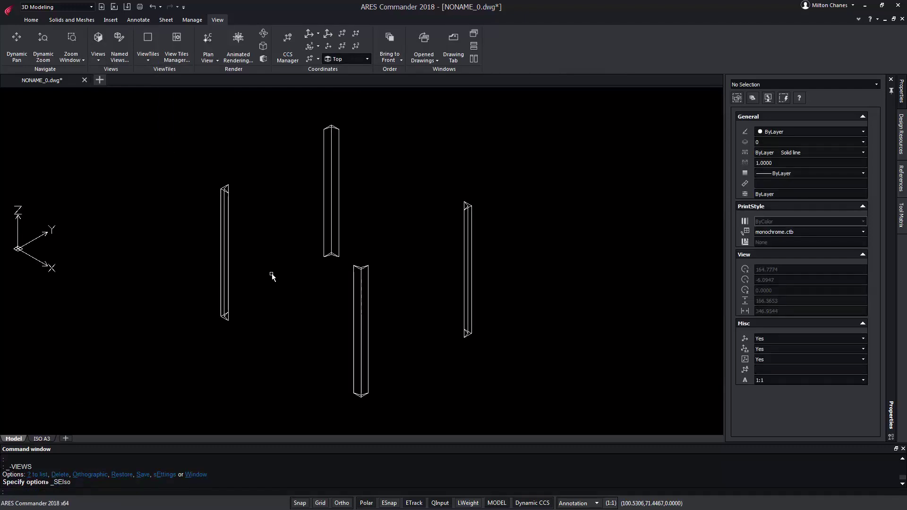
left_click(31, 20)
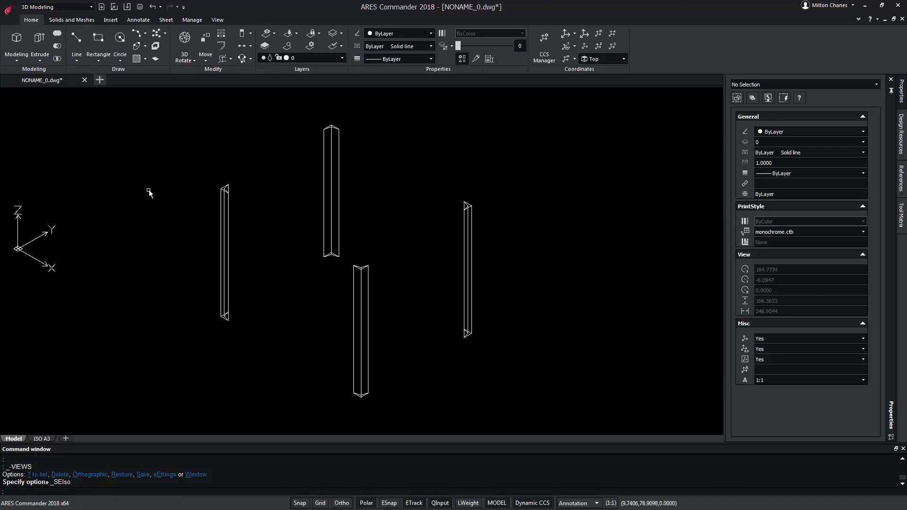
Draw the tabletop rectangle between opposite leg top corners using Endpoint snaps.
left_click(99, 40)
scroll(220, 182, "up", 5)
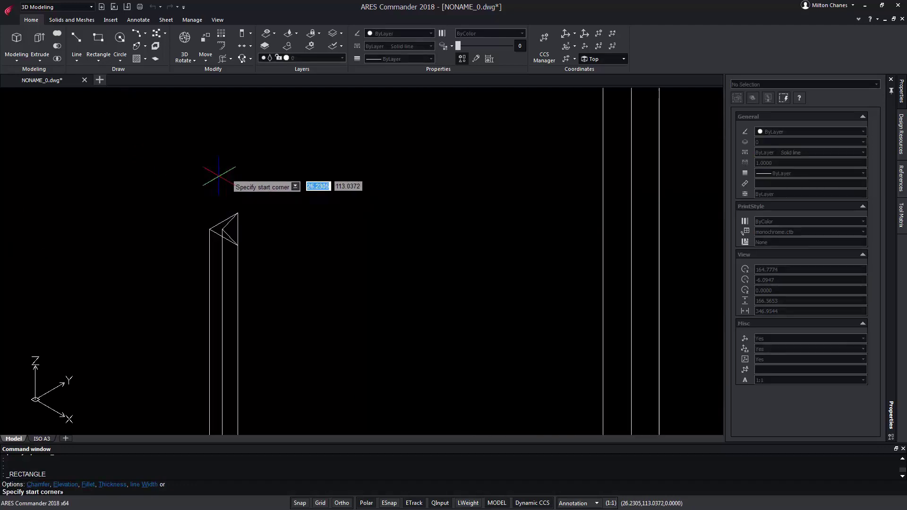
scroll(210, 213, "up", 4)
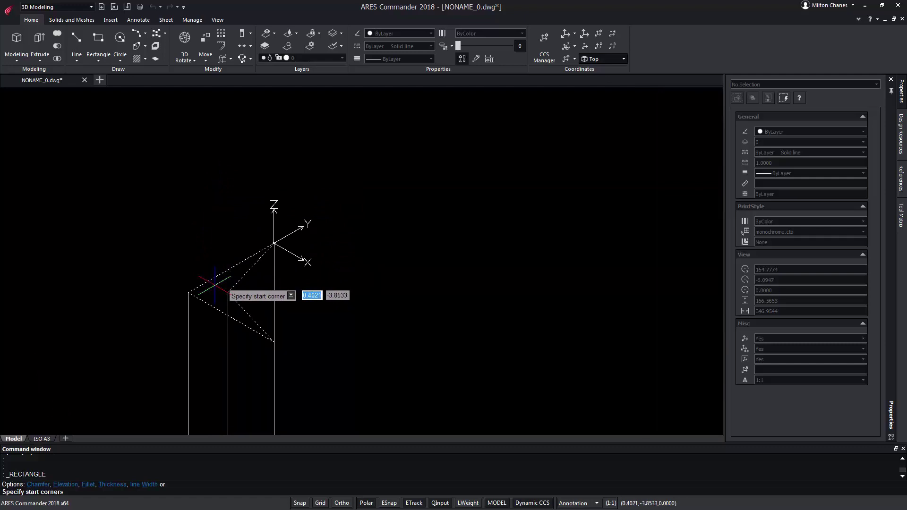
right_click(189, 292, "shift")
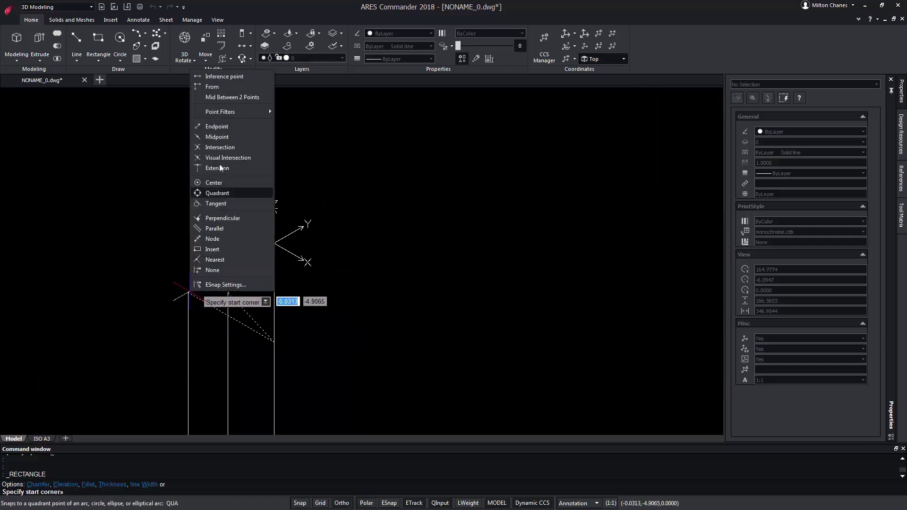
left_click(218, 126)
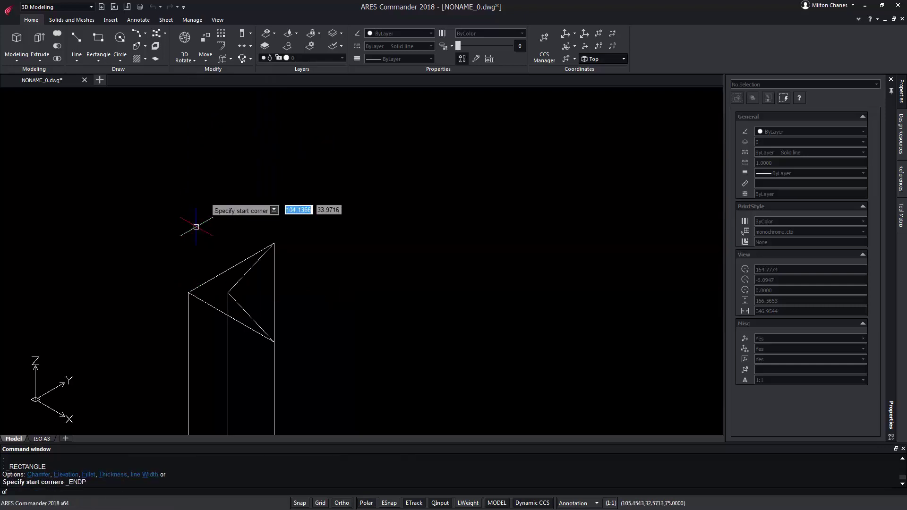
left_click(188, 292)
scroll(326, 297, "down", 3)
scroll(528, 236, "up", 10)
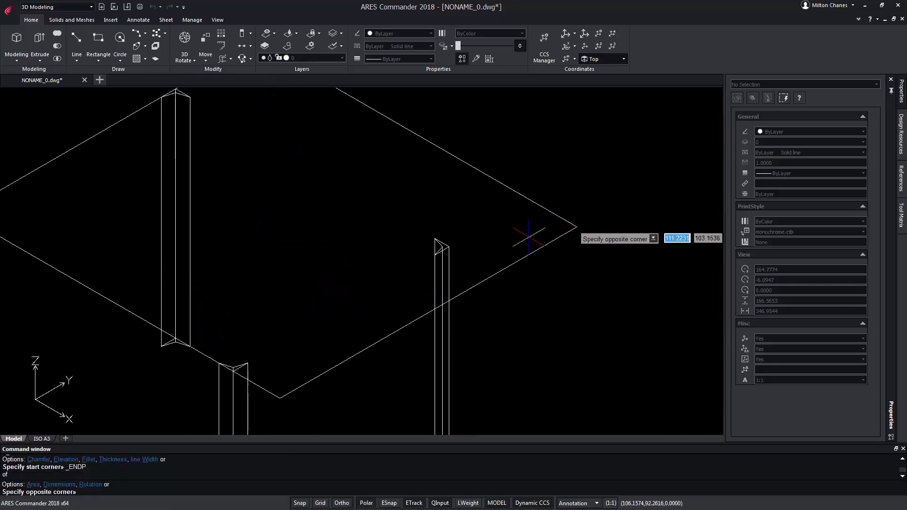
scroll(397, 232, "up", 5)
right_click(312, 232, "shift")
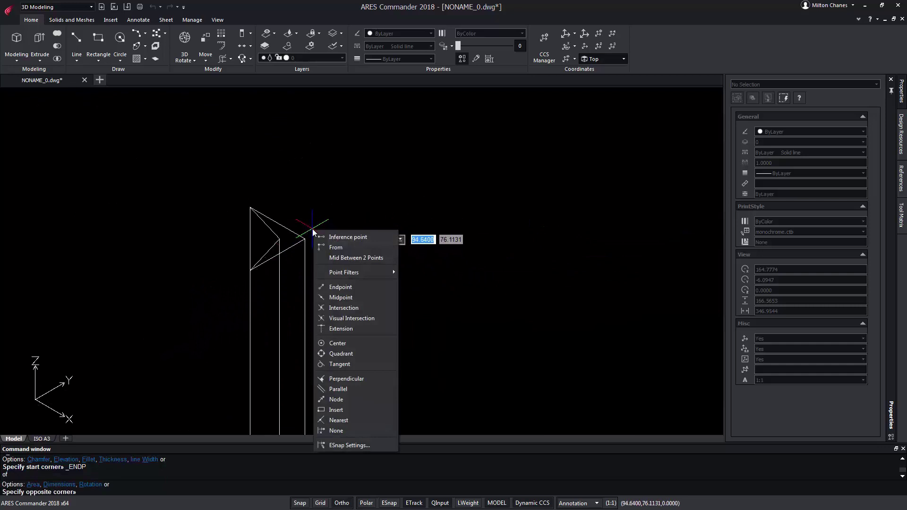
left_click(340, 287)
left_click(309, 243)
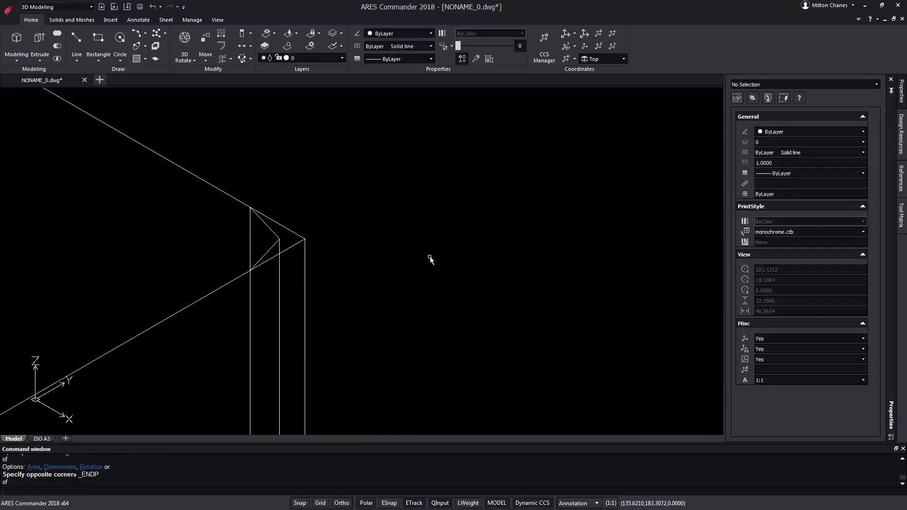
scroll(451, 263, "down", 2)
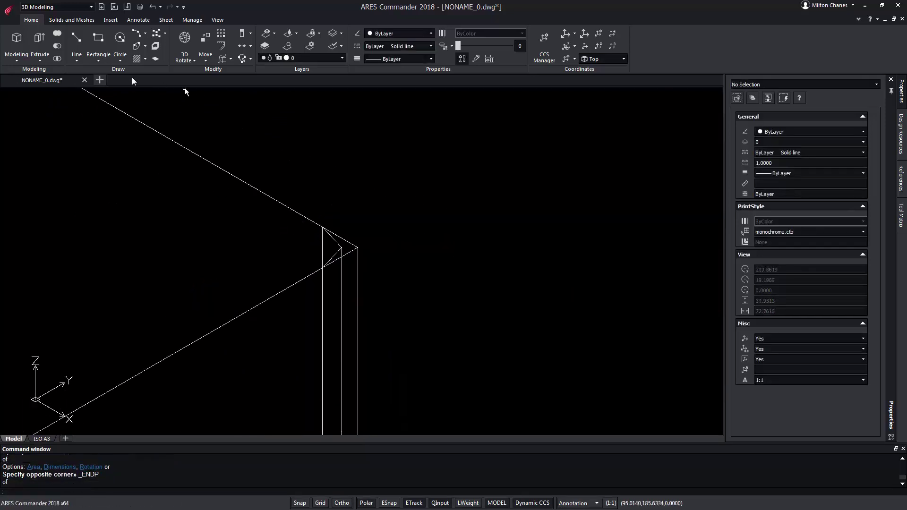
Extrude the tabletop rectangle 1.5 units into a slab, then cancel a trial grip stretch.
left_click(39, 40)
left_click(150, 126)
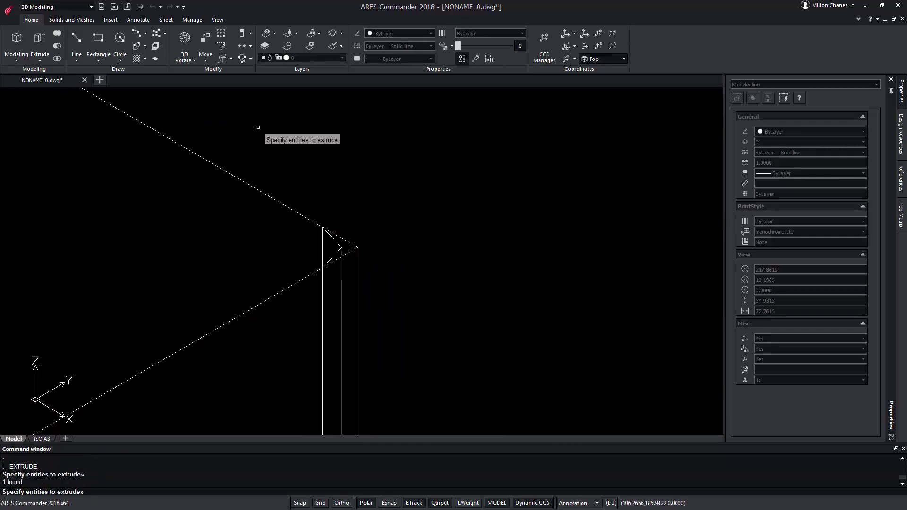
key("Return")
key("Return")
scroll(550, 275, "down", 5)
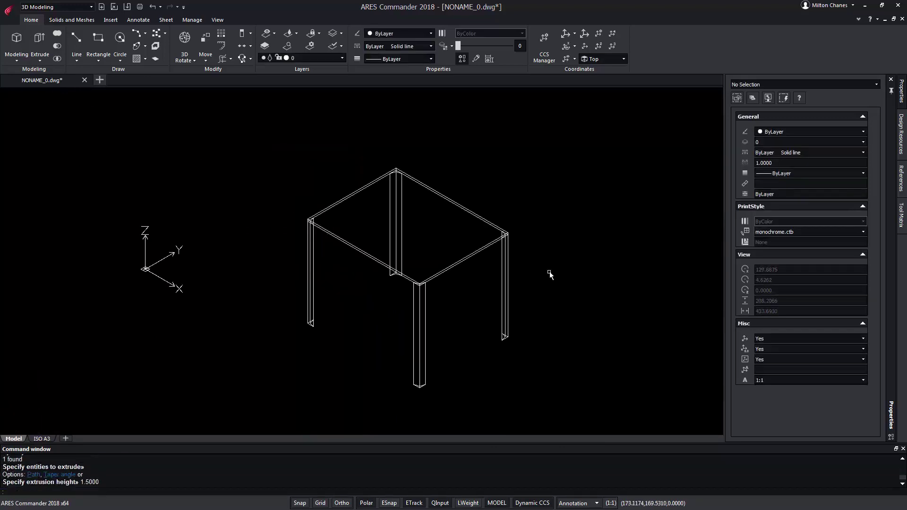
left_click(345, 198)
scroll(335, 180, "up", 5)
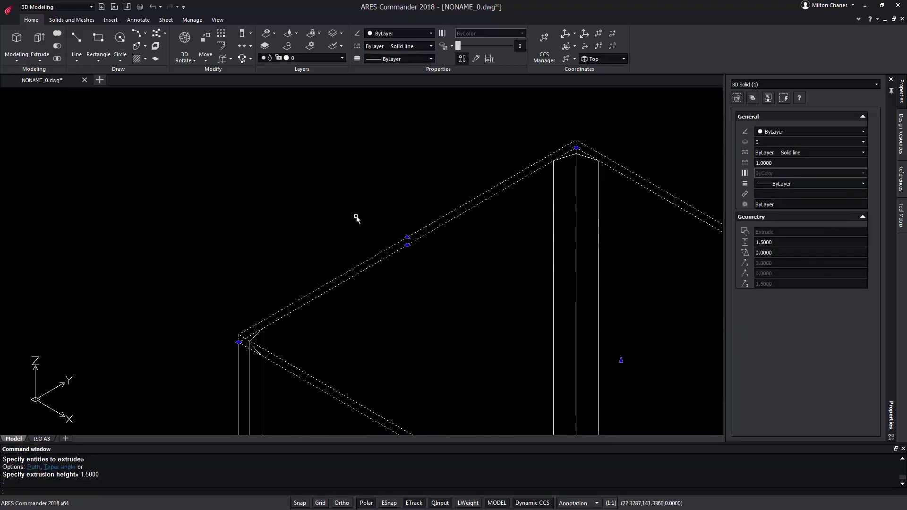
left_click(407, 244)
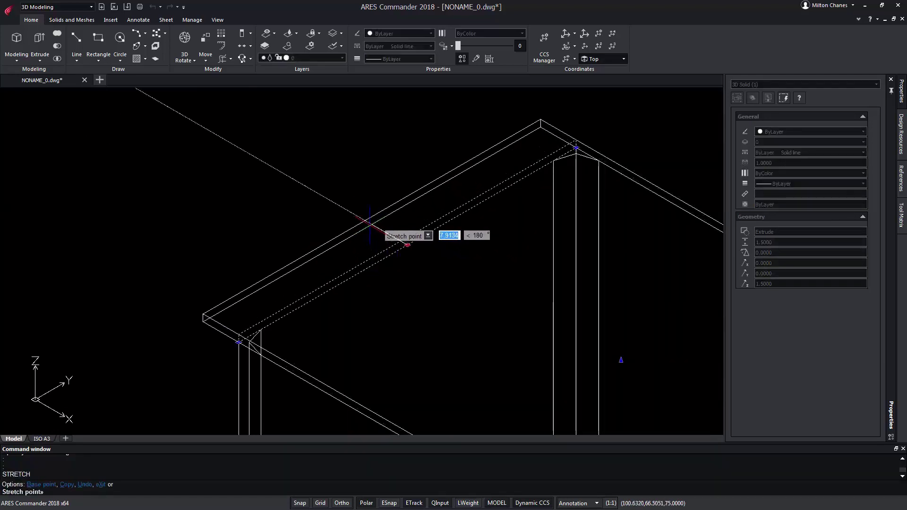
key("Escape")
scroll(520, 218, "down", 5)
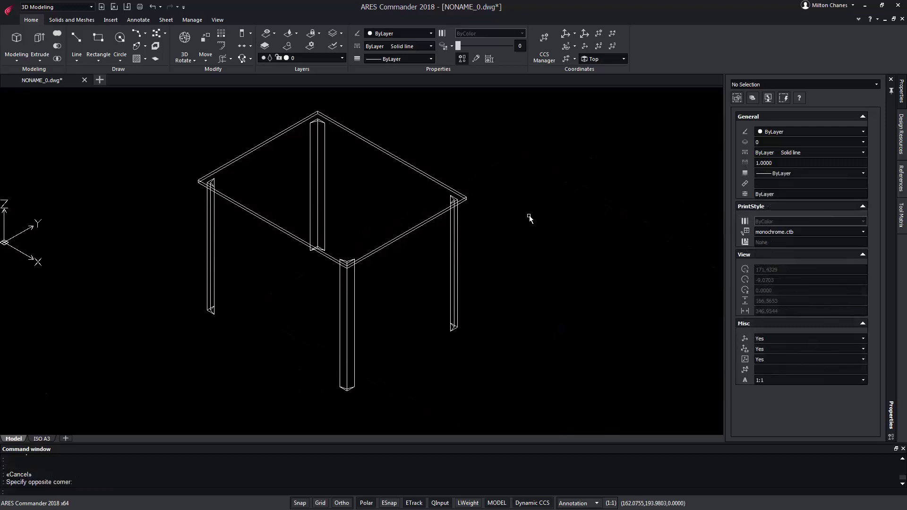
scroll(423, 255, "up", 5)
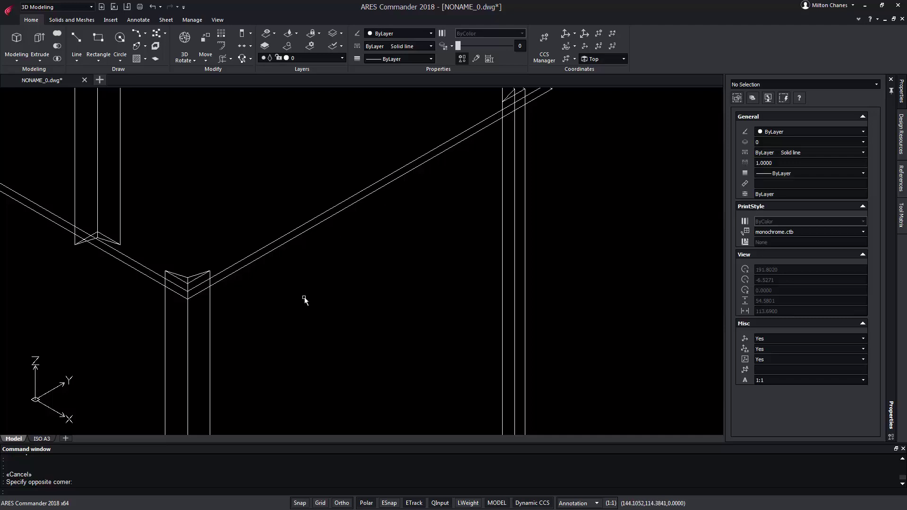
Draw a rail rectangle from a leg endpoint to the nearest tabletop edge point and extrude it.
left_click(98, 38)
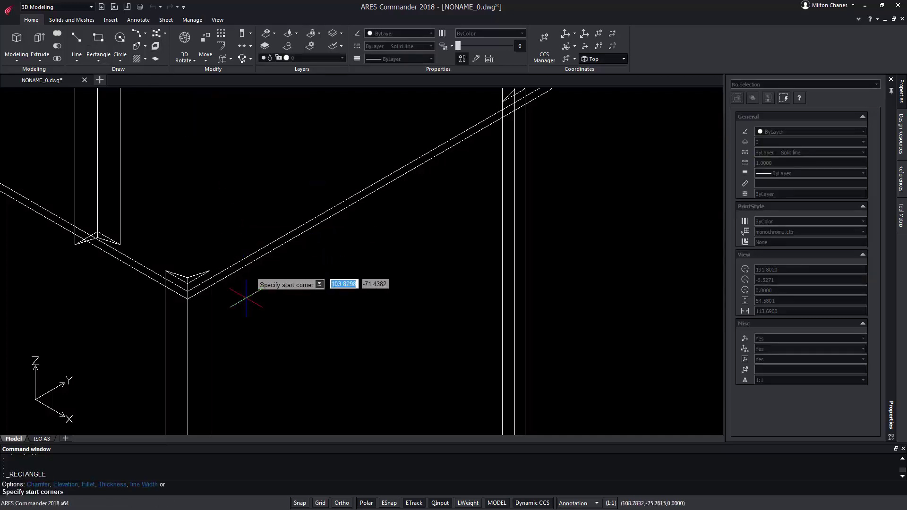
right_click(200, 339, "shift")
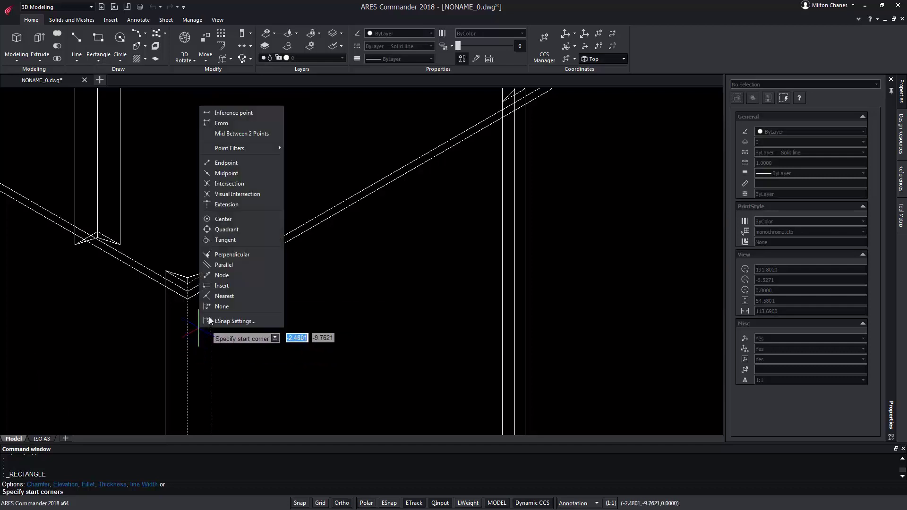
left_click(227, 163)
left_click(188, 285)
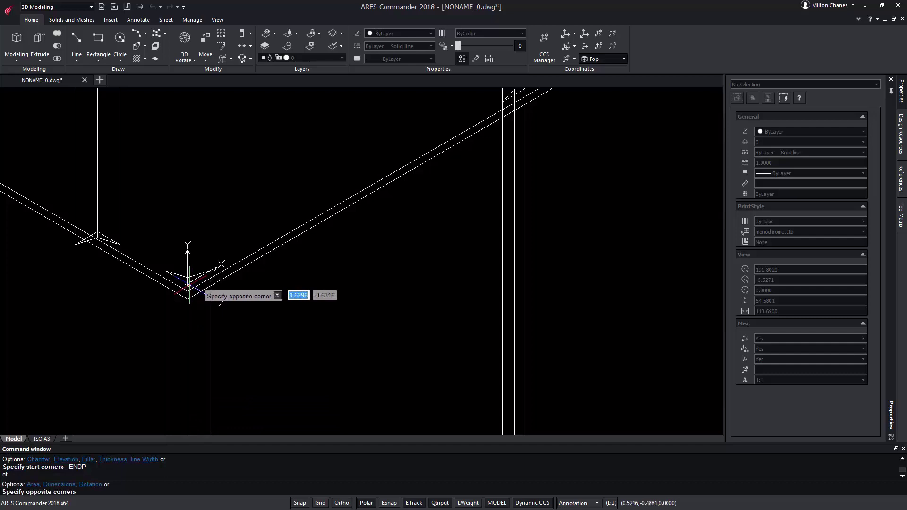
middle_click_drag(378, 238, 341, 341)
right_click(489, 230, "shift")
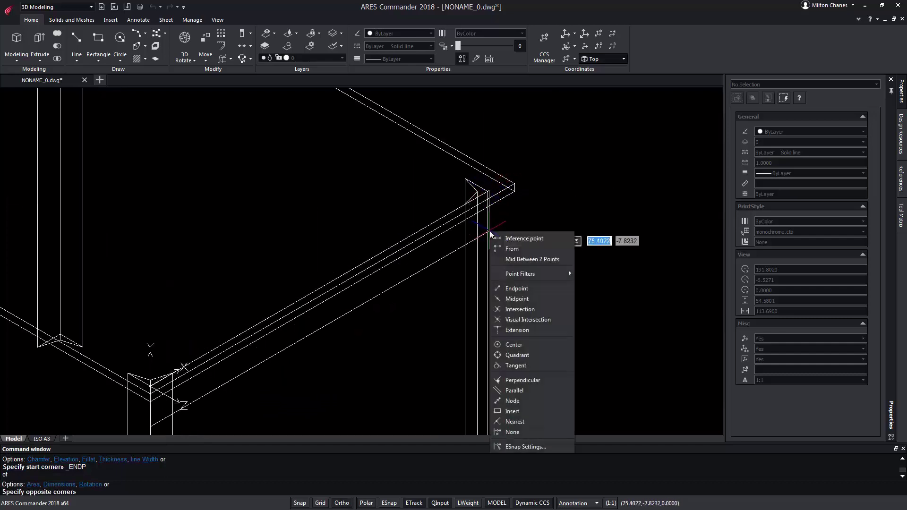
left_click(512, 418)
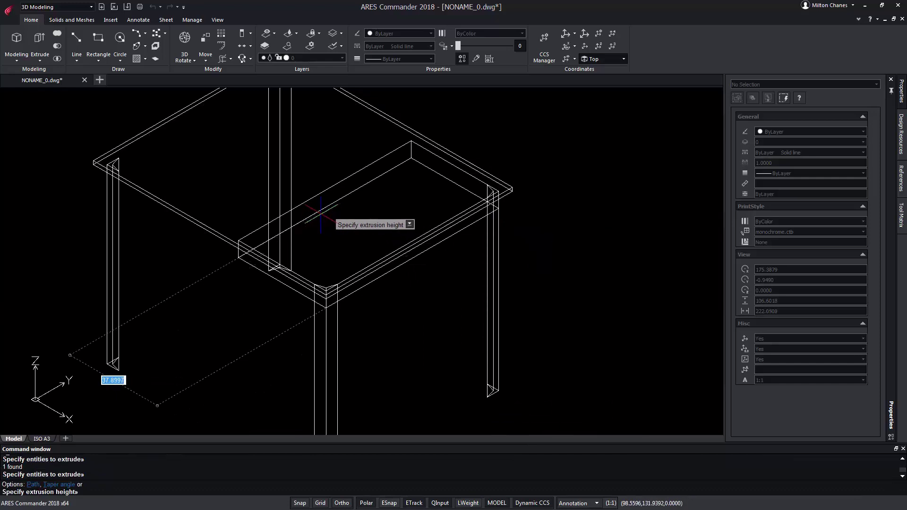
key("Return")
left_click(217, 20)
left_click(98, 51)
In Top view, mirror the right rail across a diagonal line from the corner midpoint, keeping the original.
left_click(123, 71)
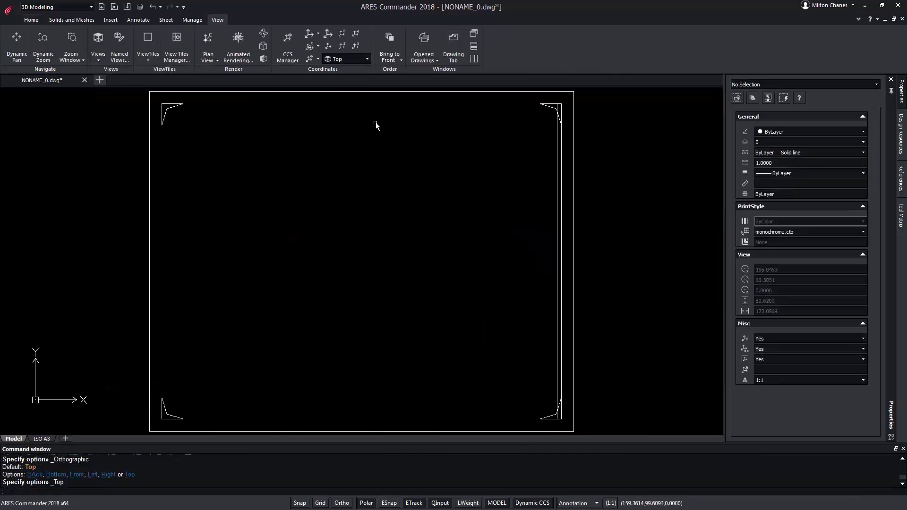
left_click(31, 19)
left_click(206, 60)
left_click(225, 103)
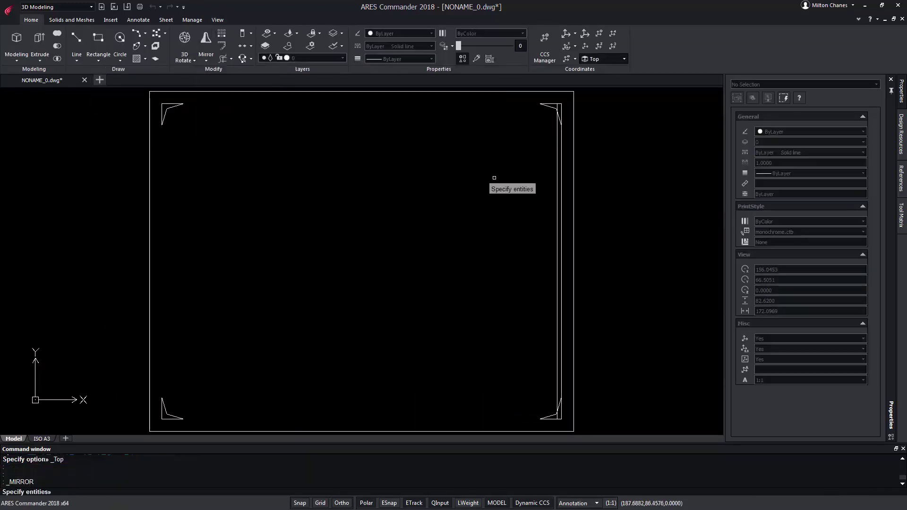
left_click(555, 191)
key("Return")
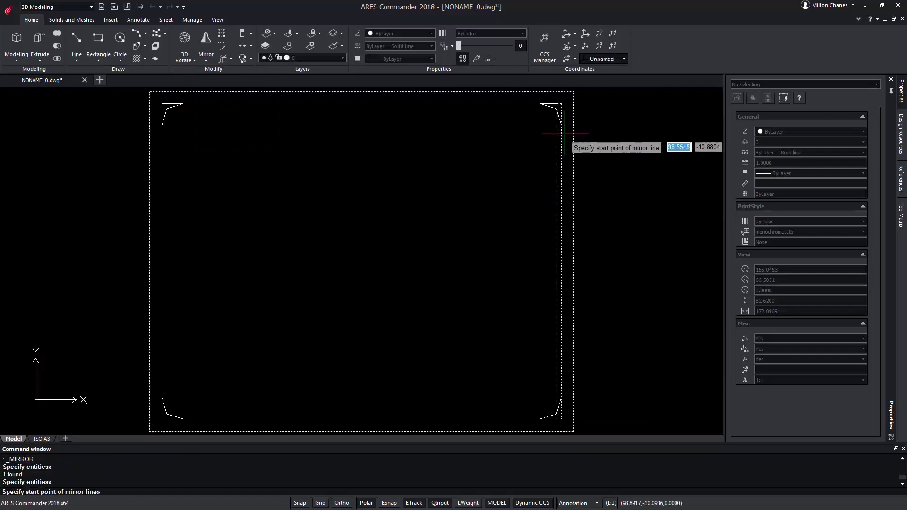
right_click(536, 124, "shift")
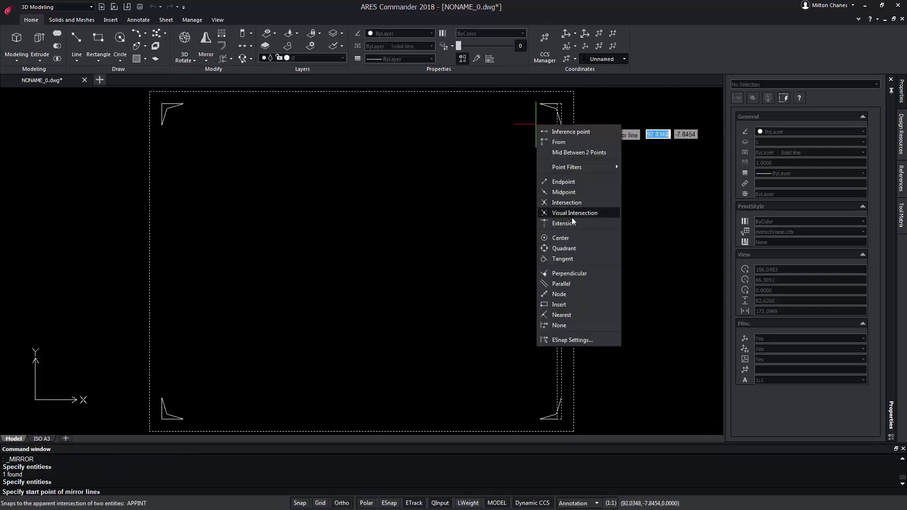
left_click(569, 192)
left_click(562, 106)
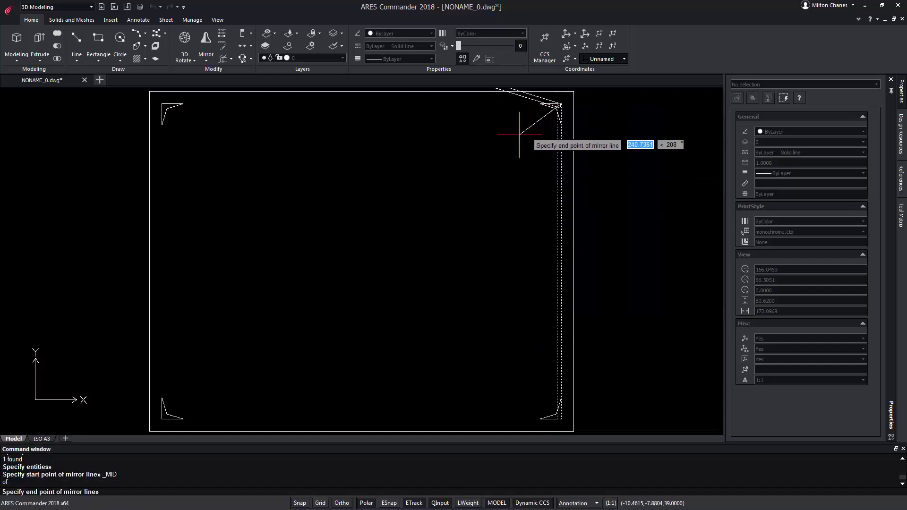
left_click(512, 154)
right_click(513, 155)
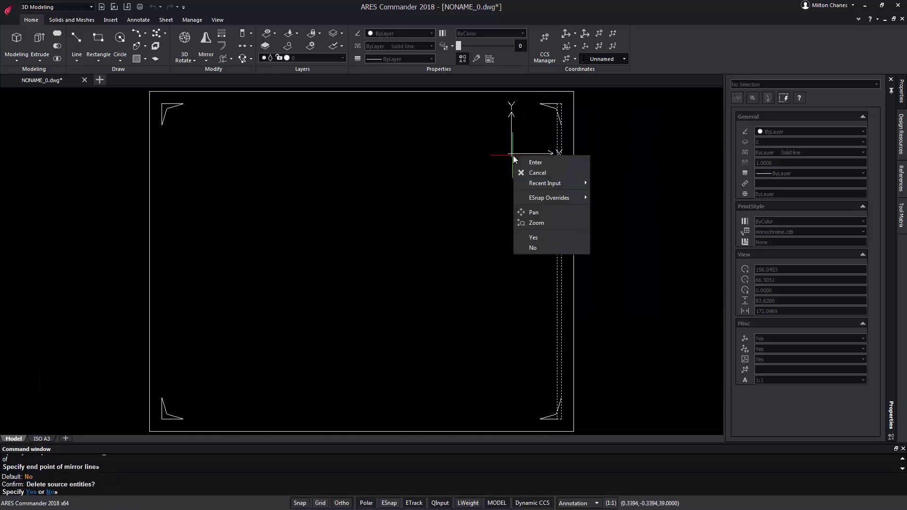
left_click(536, 163)
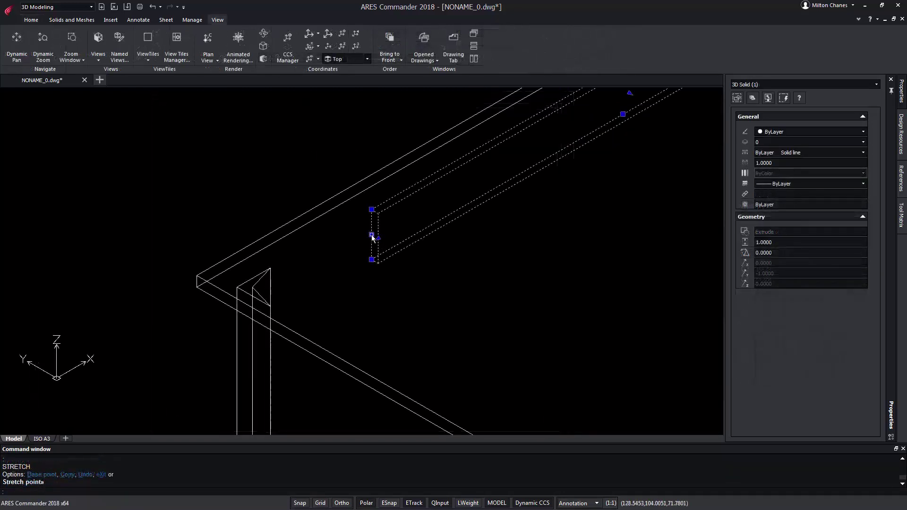
Stretch the mirrored rail's end to meet the leg and return to Top view.
left_click(371, 234)
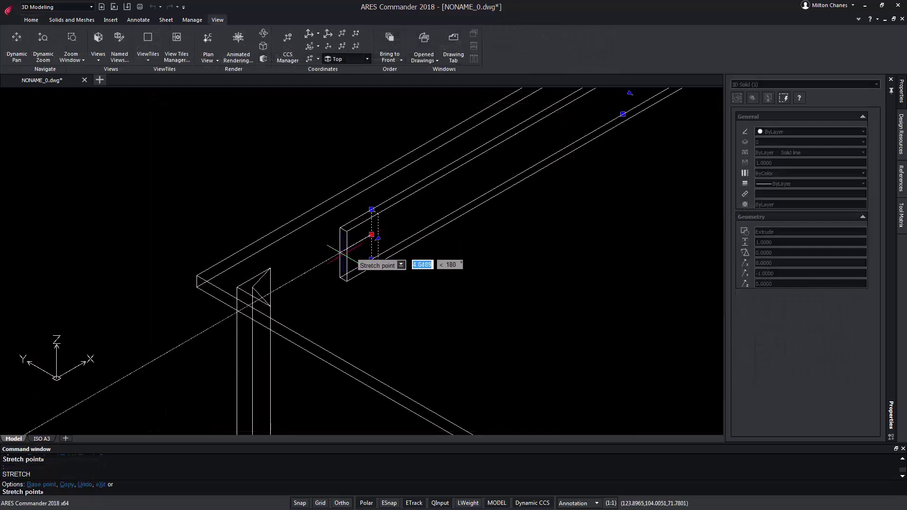
right_click(315, 262, "shift")
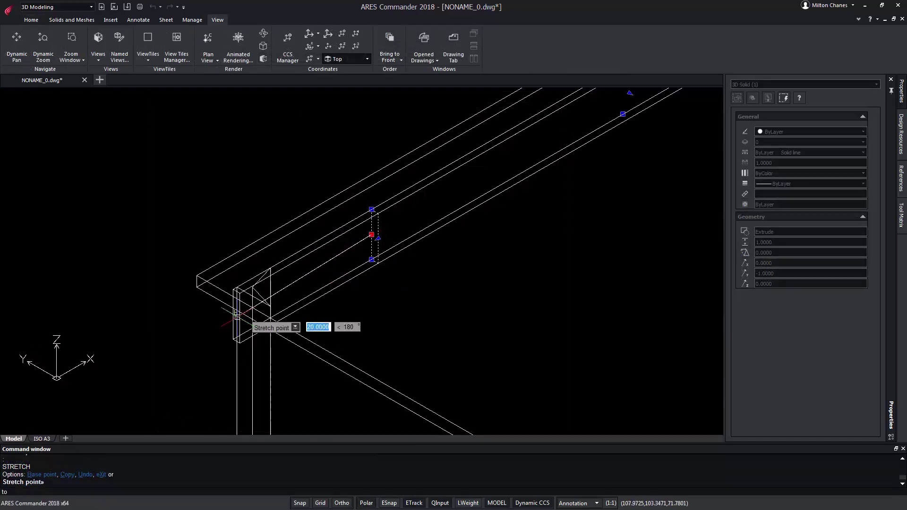
key("Return")
scroll(303, 242, "down", 3)
left_click(98, 60)
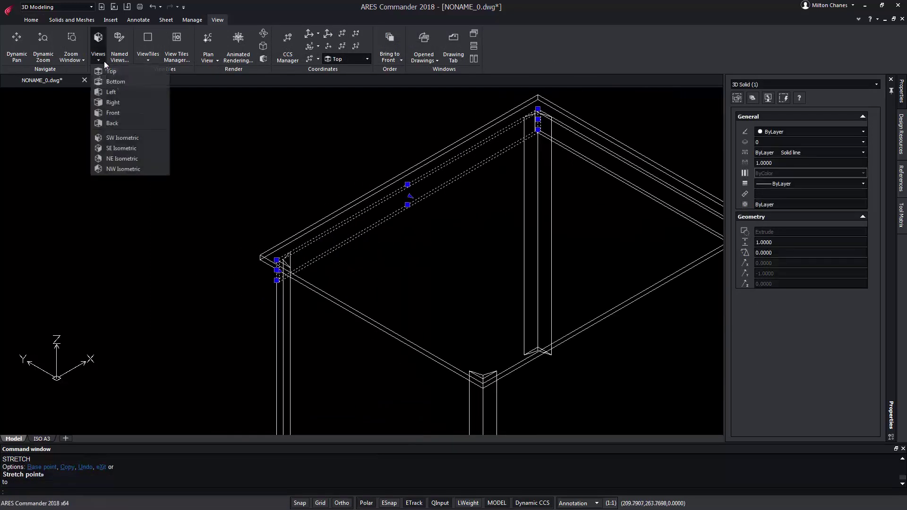
left_click(111, 72)
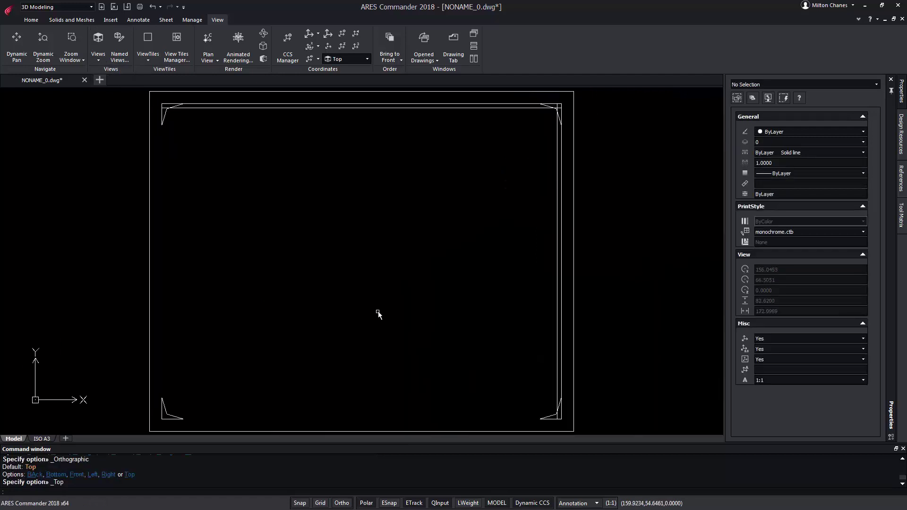
Mirror the top rail about the frame's midpoint to the opposite side, keeping the original.
left_click(31, 20)
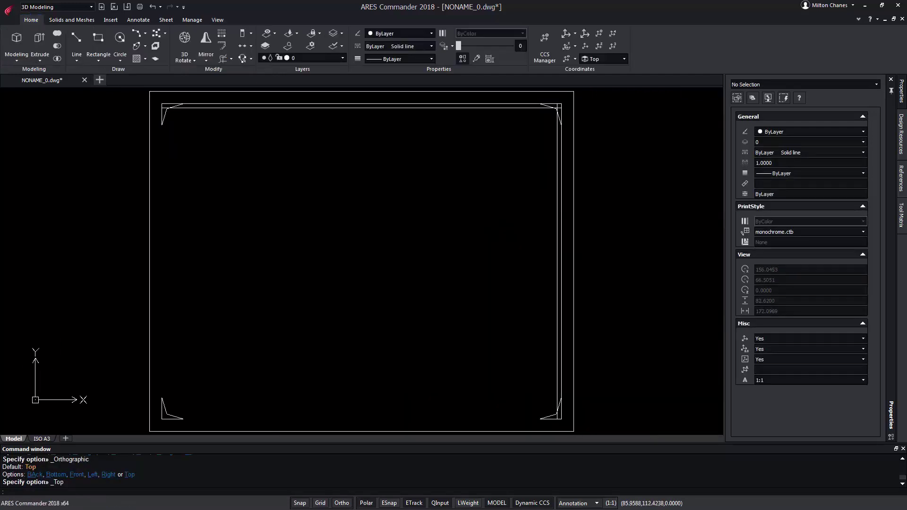
left_click(206, 40)
left_click(263, 104)
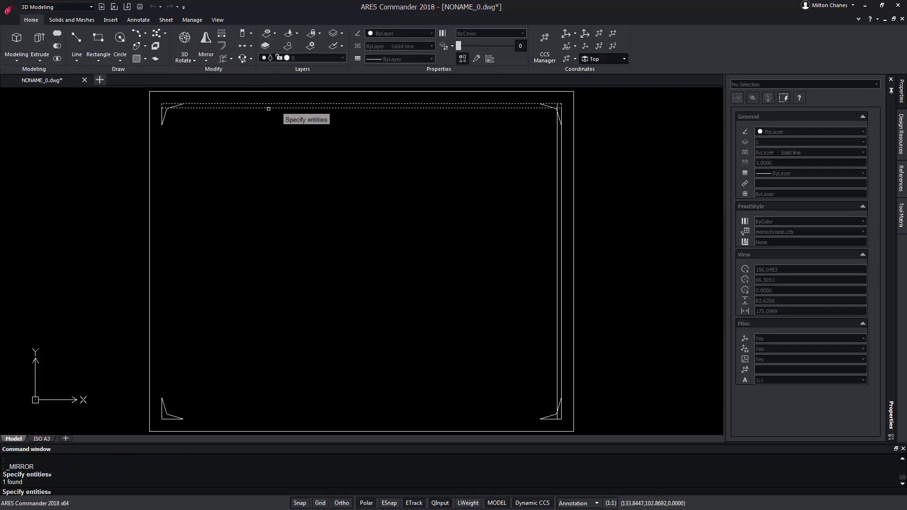
key("Return")
right_click(515, 254)
left_click(541, 317)
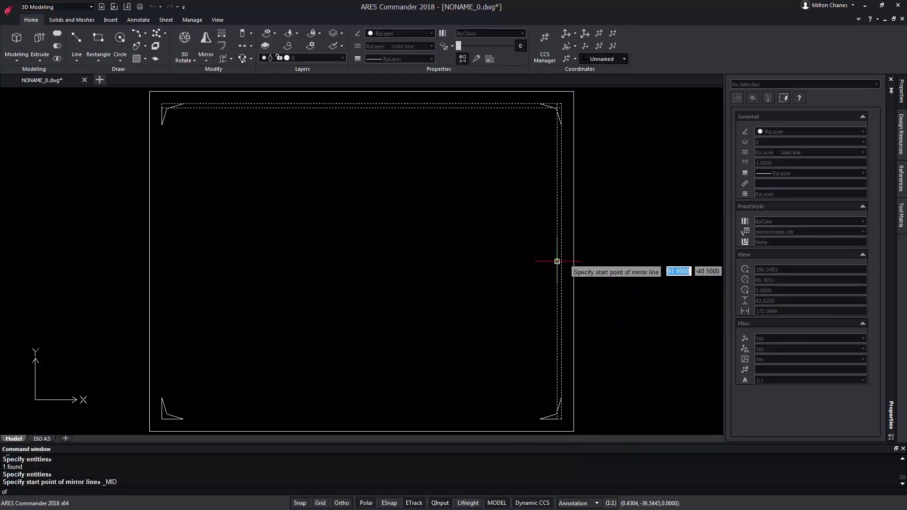
left_click(558, 258)
left_click(506, 264)
Mirror the side rail about the top rail's midpoint to the opposite side.
key("Return")
key("Return")
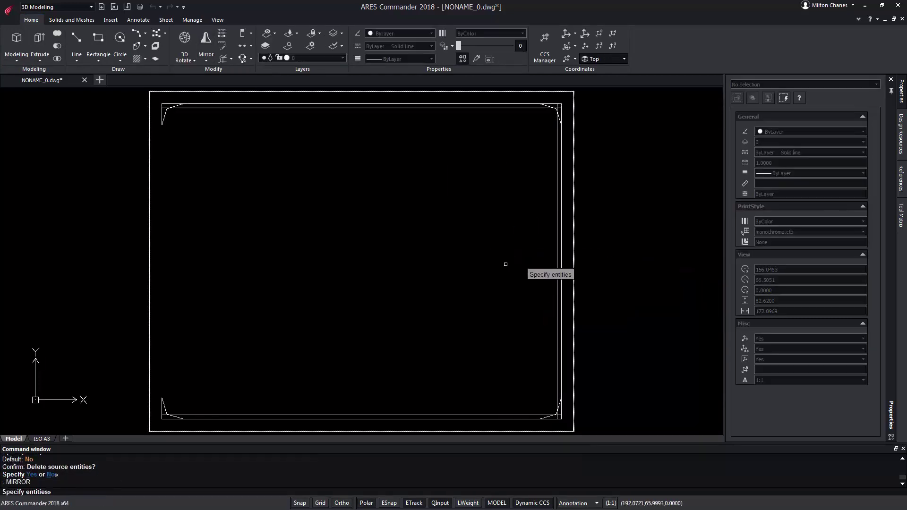
left_click(559, 235)
key("Return")
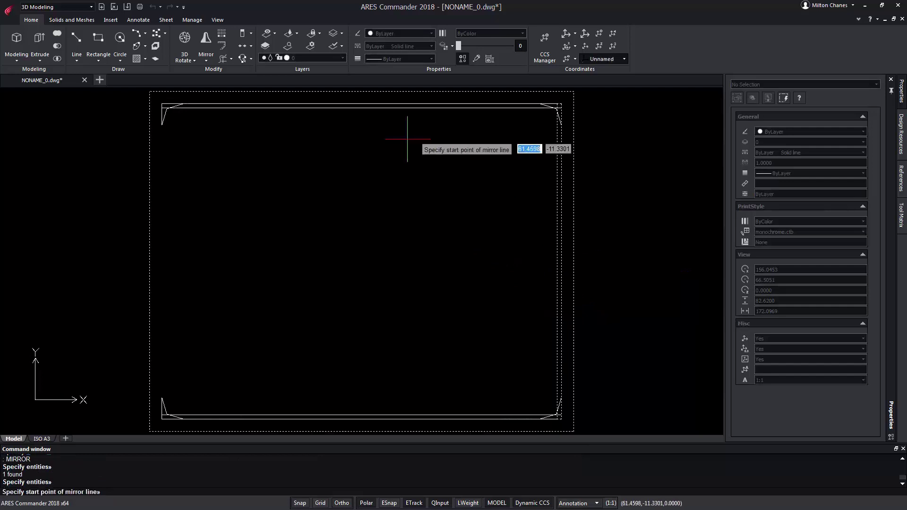
right_click(407, 139)
left_click(434, 207)
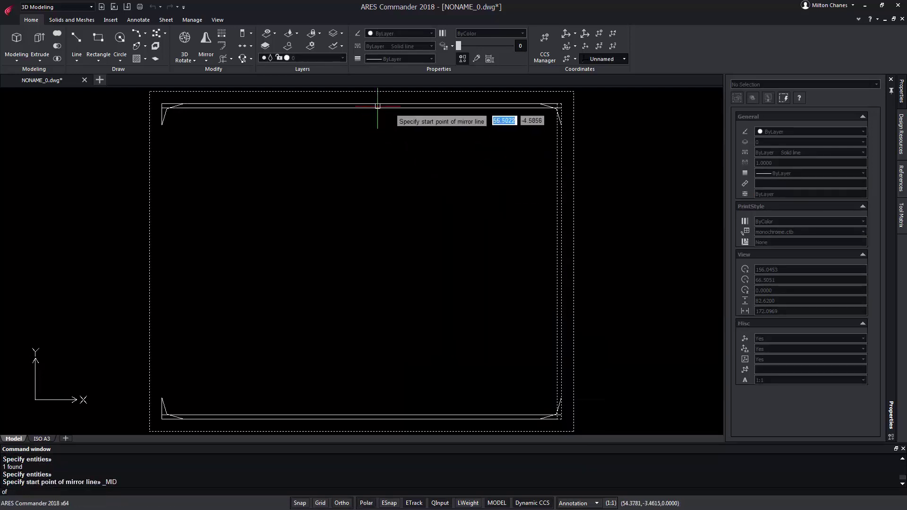
left_click(99, 53)
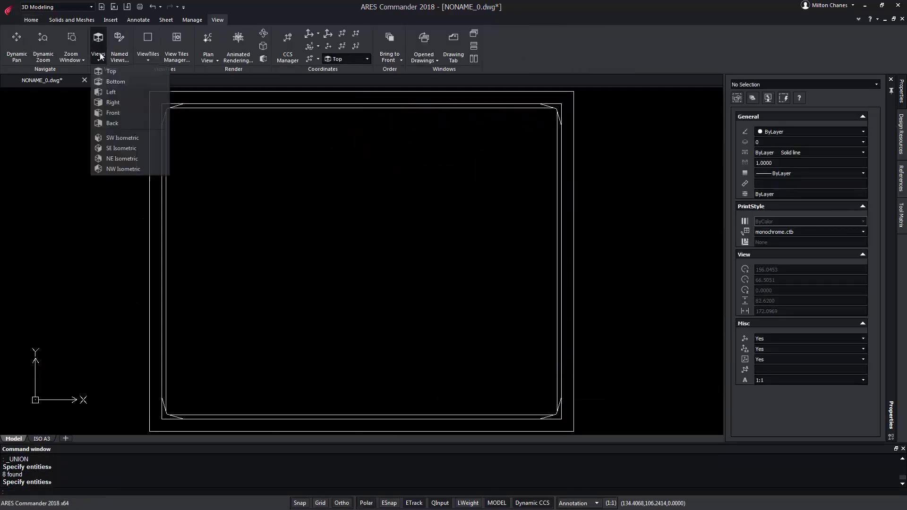
Switch to the SE Isometric view and shade the table with Gouraud shading.
left_click(117, 148)
left_click(263, 59)
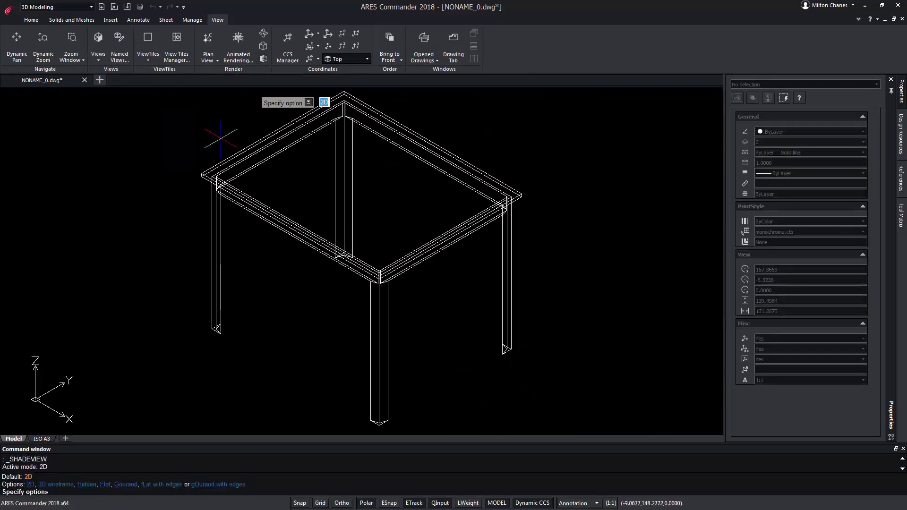
key("Down")
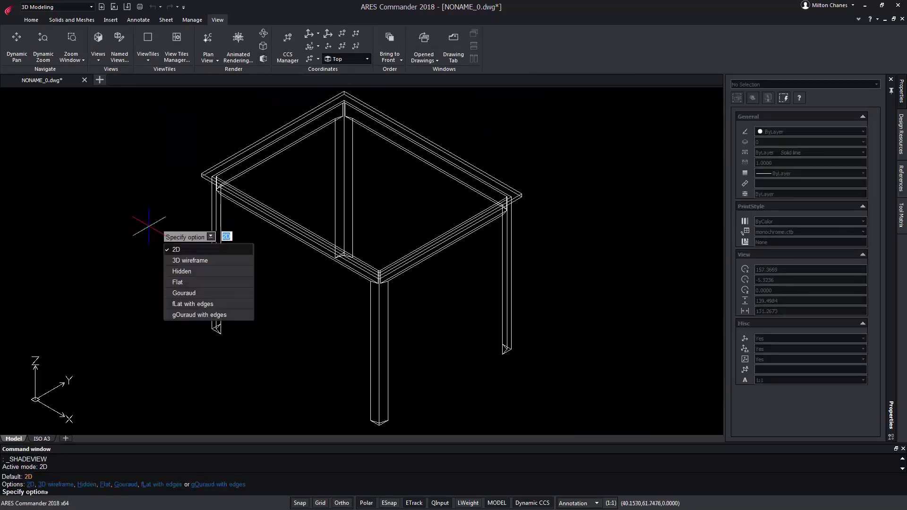
left_click(202, 293)
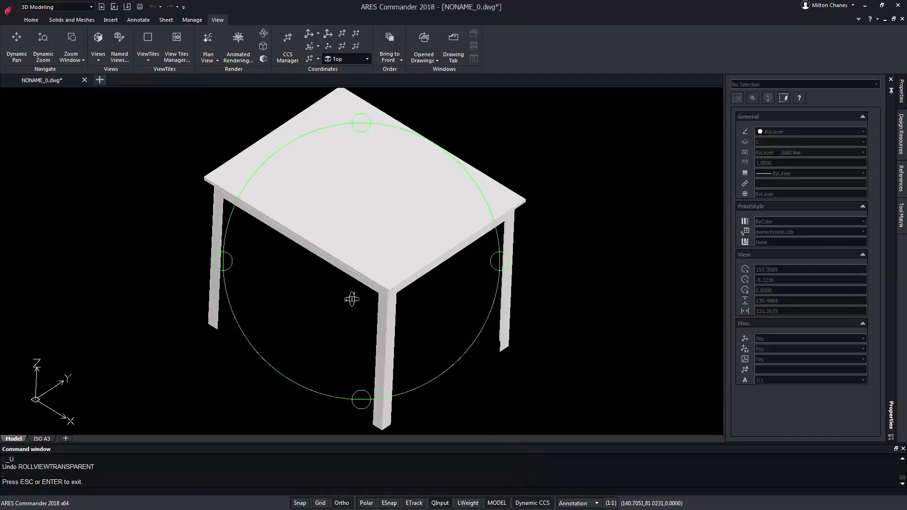
Orbit the shaded table to inspect its legs and underside from several angles.
left_click_drag(351, 299, 340, 263)
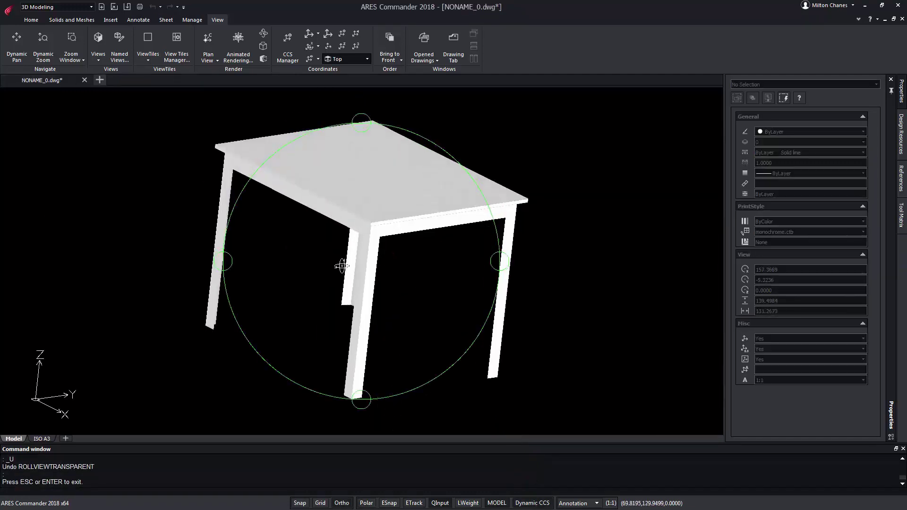
key("Escape")
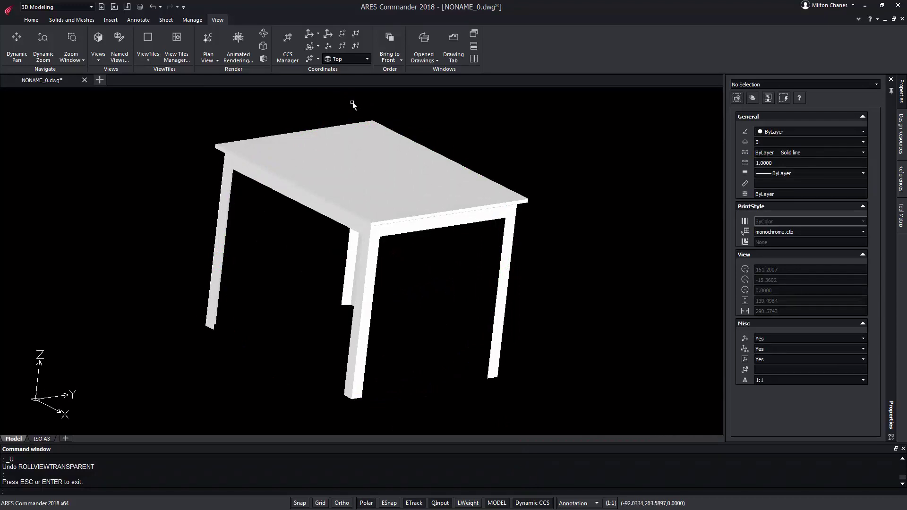
middle_click_drag(352, 104, 304, 105, "shift")
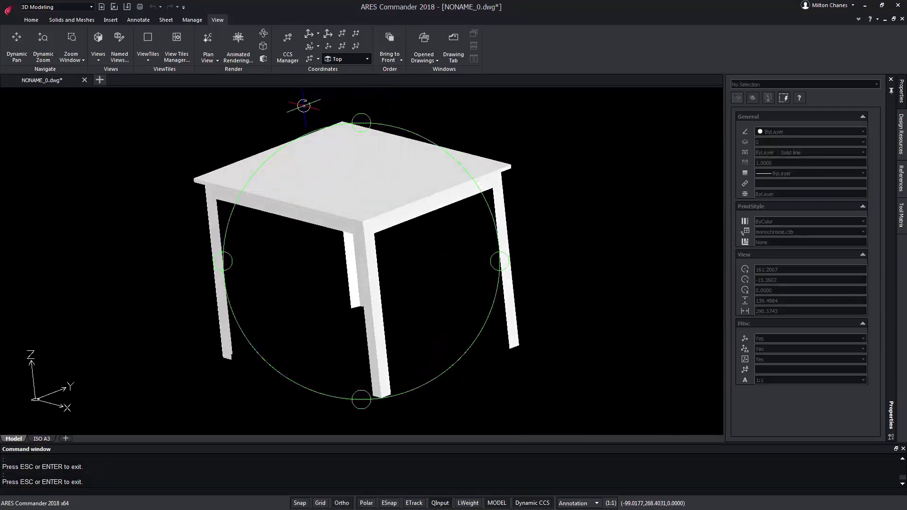
middle_click_drag(547, 229, 559, 247, "shift")
middle_click_drag(183, 254, 182, 227, "shift")
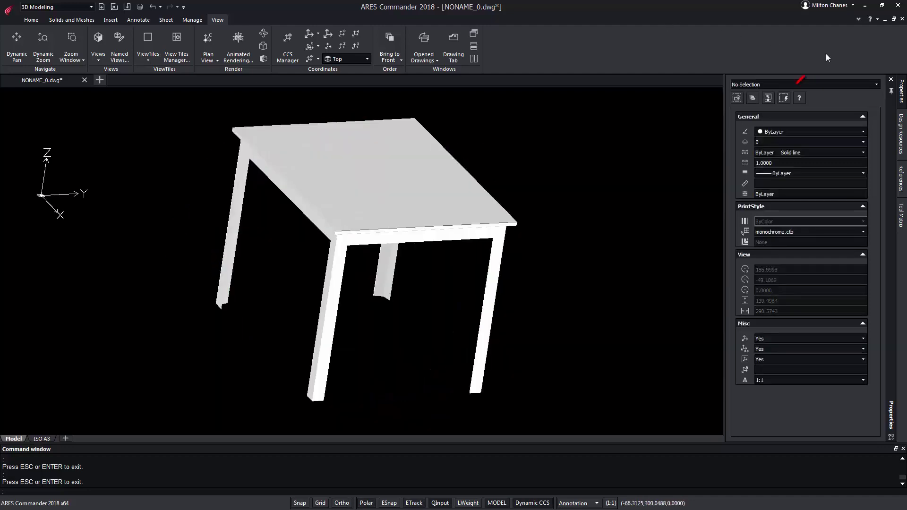
Open the Help index entry for 3D Orbit to read '3D Viewing Using RollView'.
left_click(867, 19)
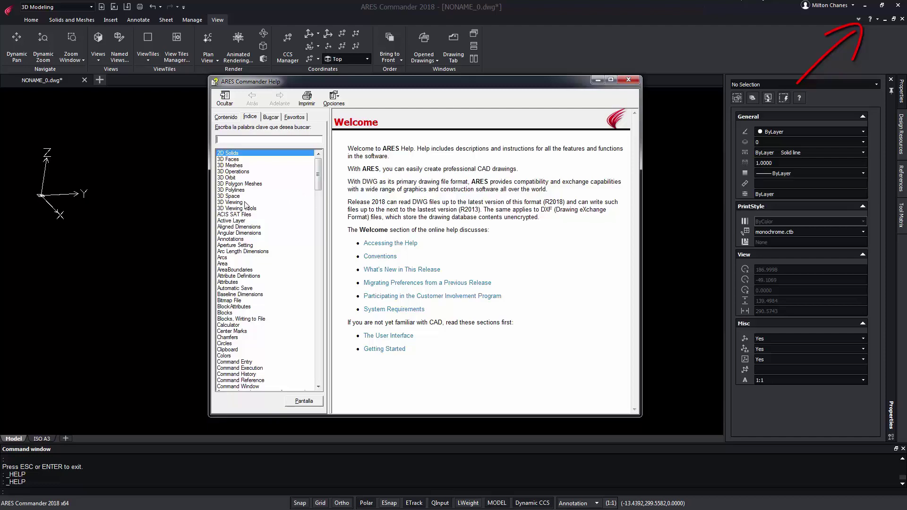
double_click(228, 177)
scroll(626, 208, "down", 5)
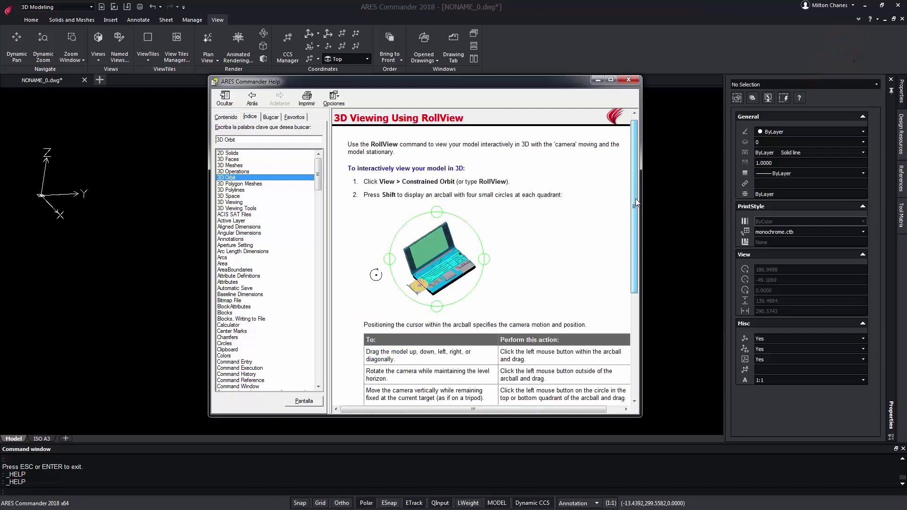